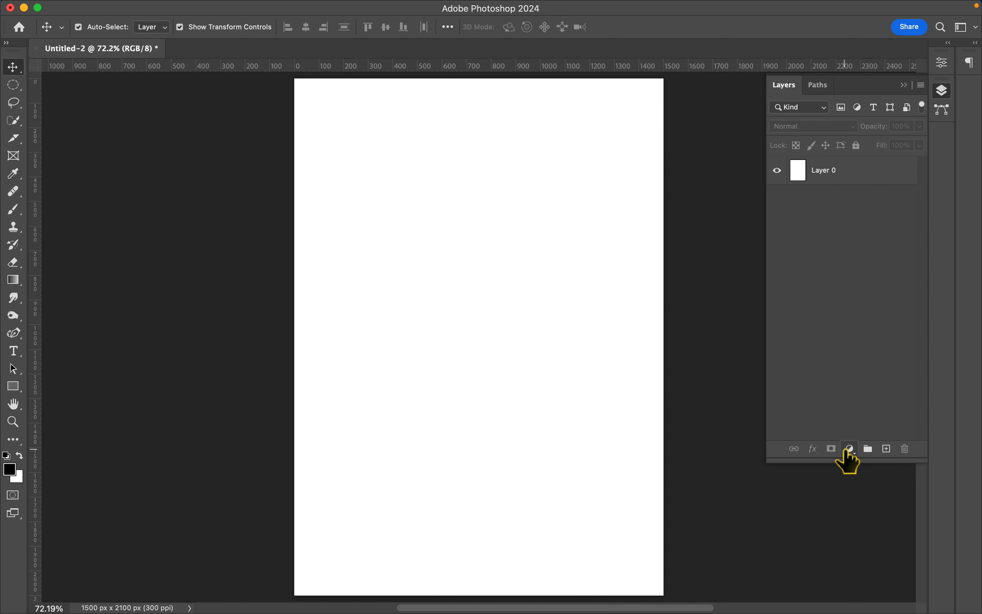
- Add a Solid Color fill layer in near-black 090808
{"action": "left_click", "coordinate": [849, 449]}
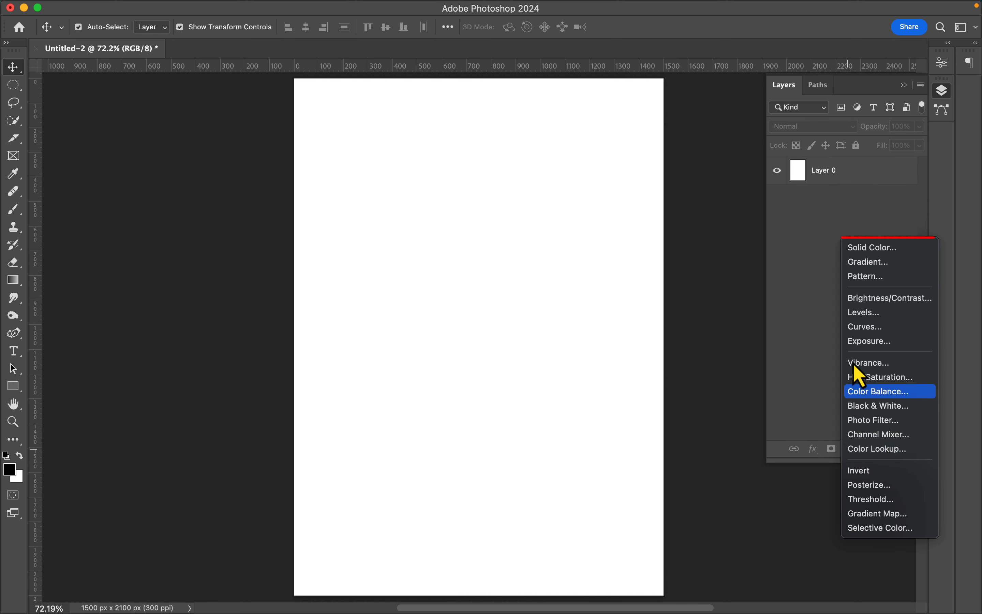
{"action": "left_click", "coordinate": [875, 254]}
{"action": "left_click", "coordinate": [637, 383]}
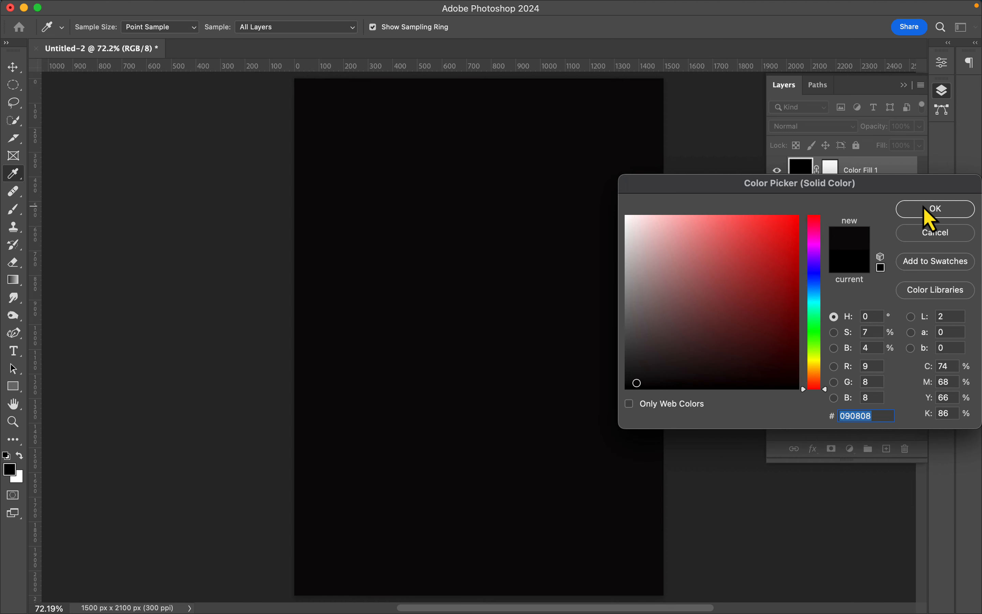
{"action": "left_click", "coordinate": [927, 209]}
- Draw a vertical white 1 px line about 1064 px long with no fill, and duplicate it twice to make three evenly spaced lines
{"action": "left_click", "coordinate": [9, 389]}
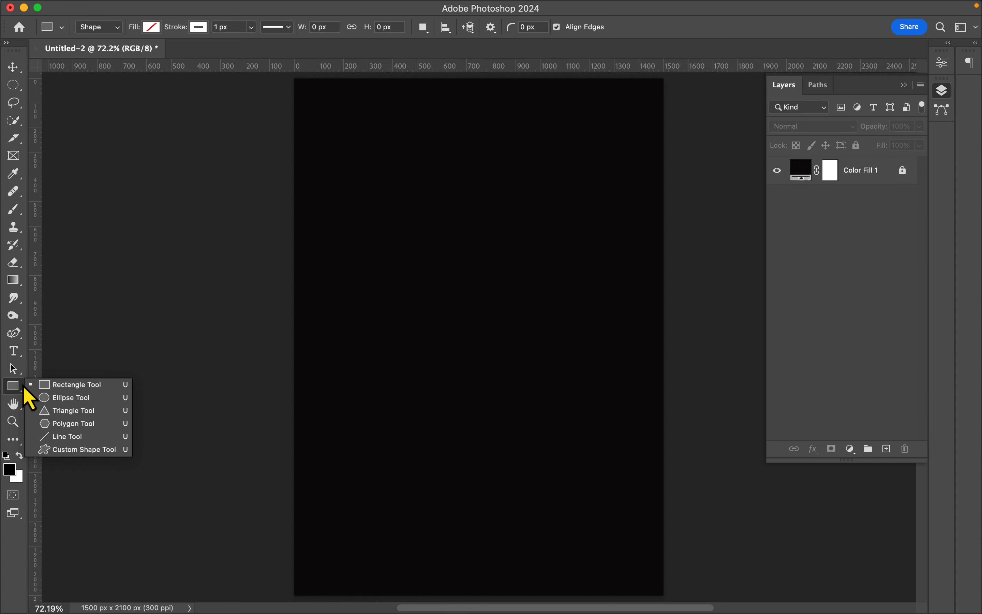
{"action": "left_click", "coordinate": [75, 436]}
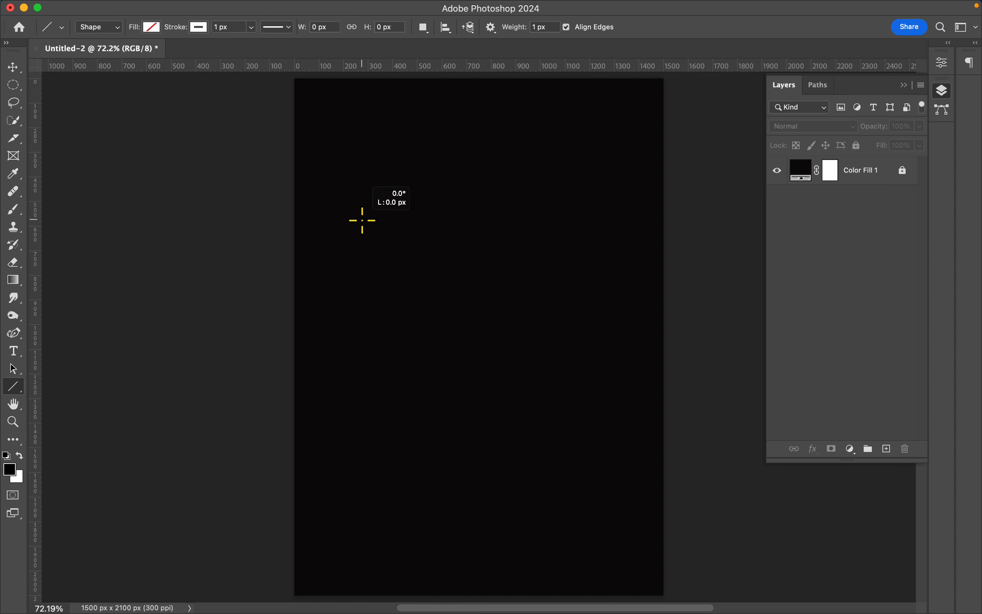
{"action": "left_click_drag", "start_coordinate": [363, 221], "coordinate": [382, 428]}
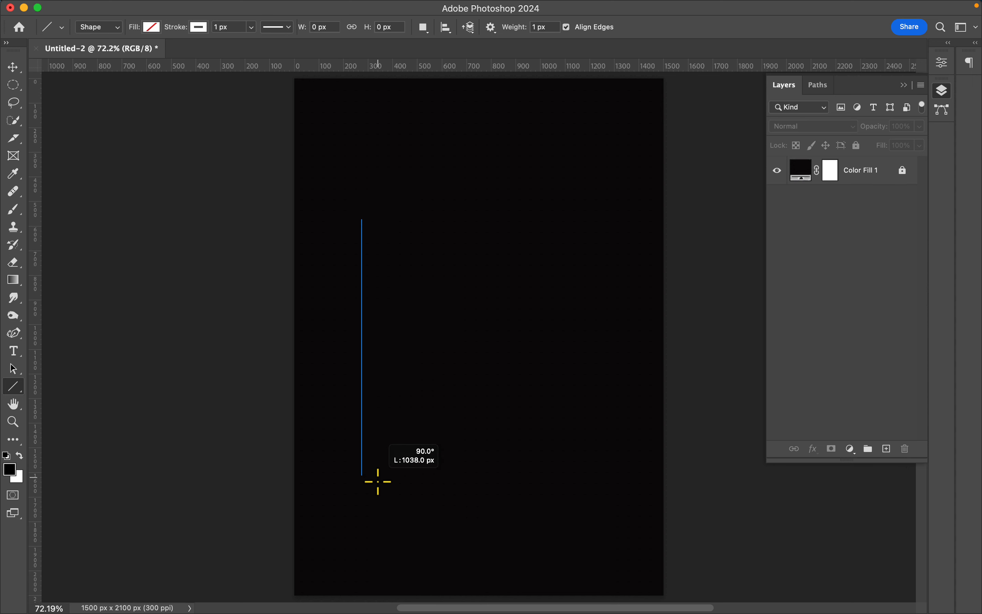
{"action": "left_click_drag", "start_coordinate": [378, 479], "coordinate": [378, 480]}
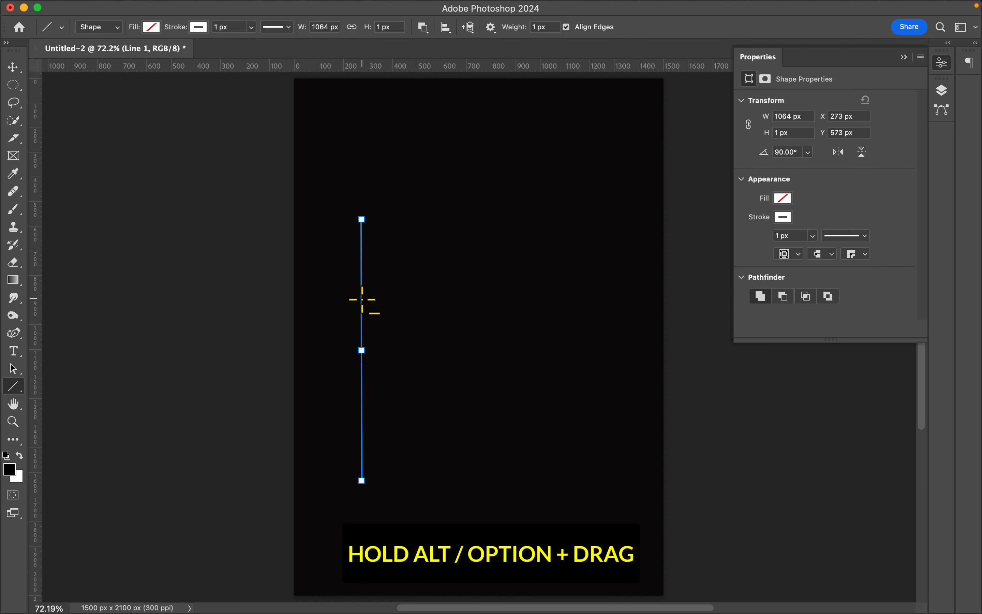
{"action": "key", "text": "v"}
{"action": "left_click_drag", "start_coordinate": [363, 302], "coordinate": [548, 296]}
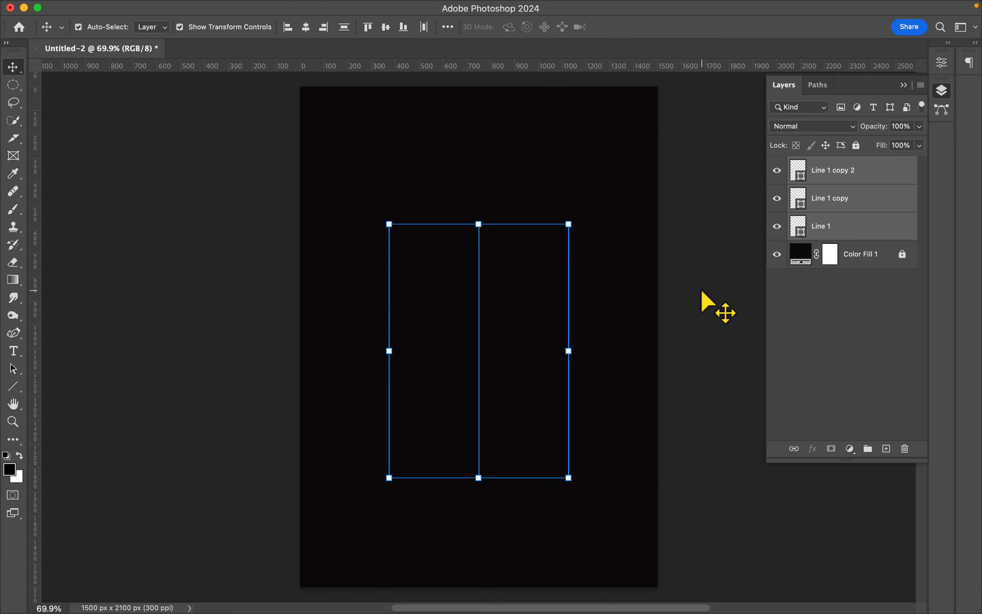
- Add a layer mask to the Line 1 layer and choose the Soft Round brush
{"action": "left_click", "coordinate": [807, 226]}
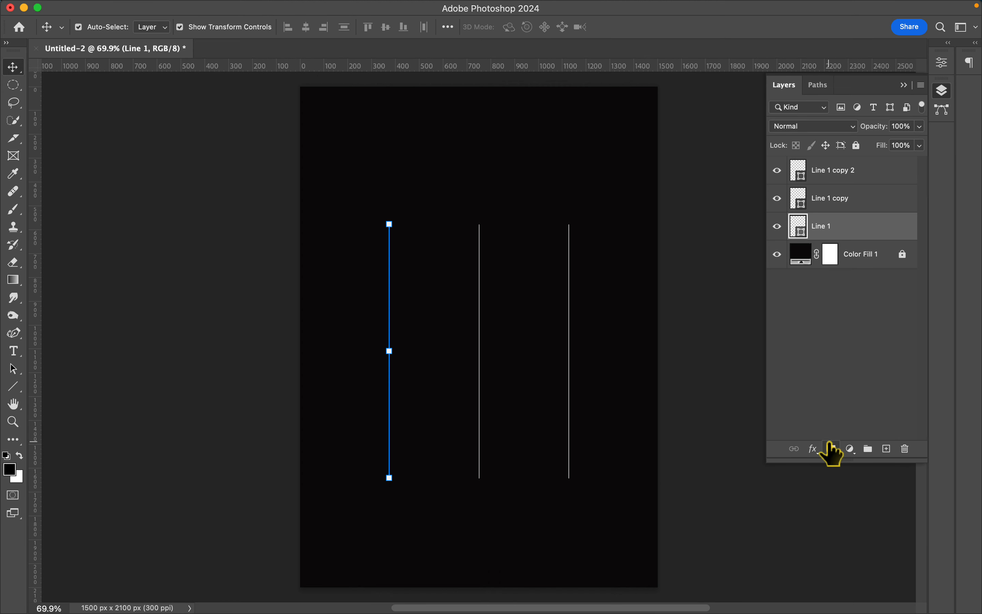
{"action": "left_click", "coordinate": [831, 448]}
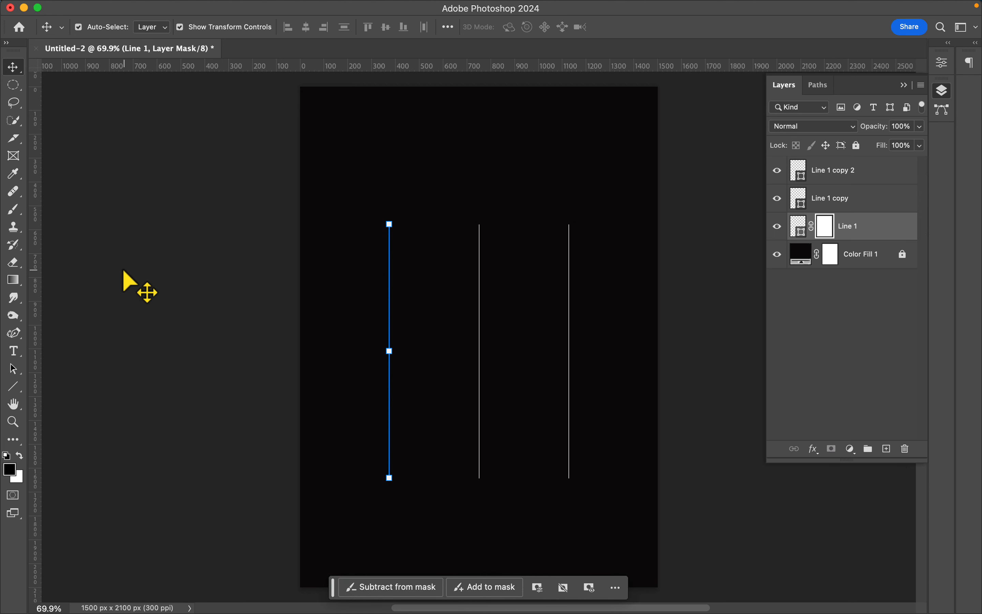
{"action": "left_click", "coordinate": [13, 210]}
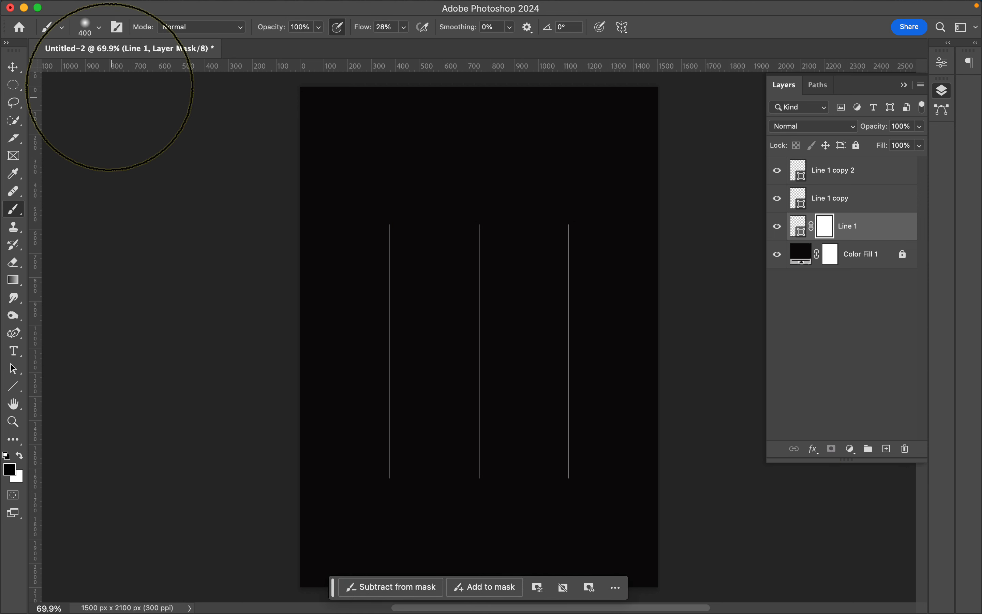
{"action": "left_click", "coordinate": [99, 29]}
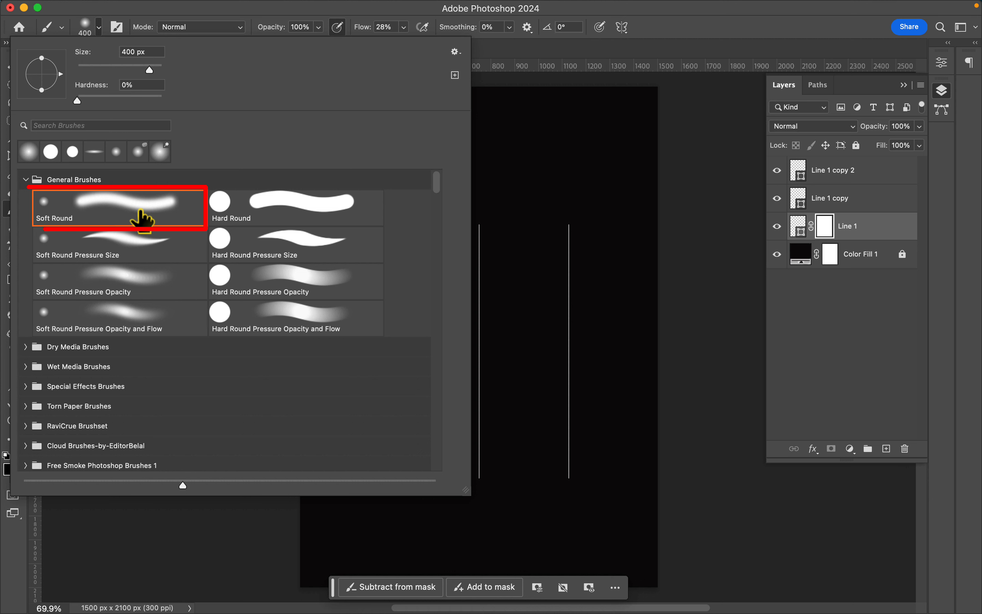
{"action": "left_click", "coordinate": [98, 27]}
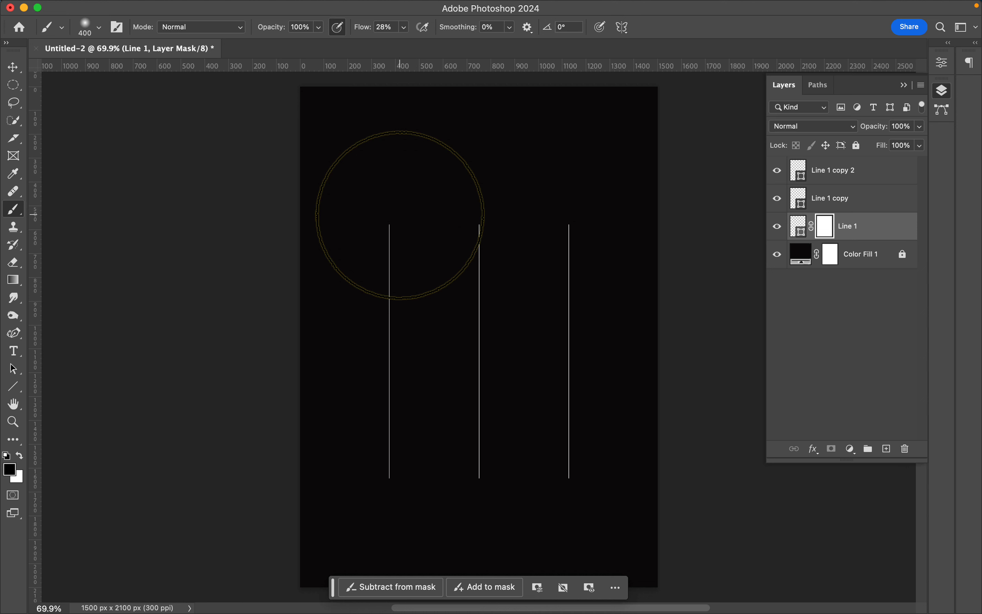
- Reduce the brush size to 250 px and paint black on the Line 1 mask to fade both ends of the line
{"action": "key", "text": "bracketleft"}
{"action": "key", "text": "bracketleft"}
{"action": "key", "text": "bracketleft"}
{"action": "key", "text": "bracketleft"}
{"action": "key", "text": "bracketright"}
{"action": "key", "text": "bracketright"}
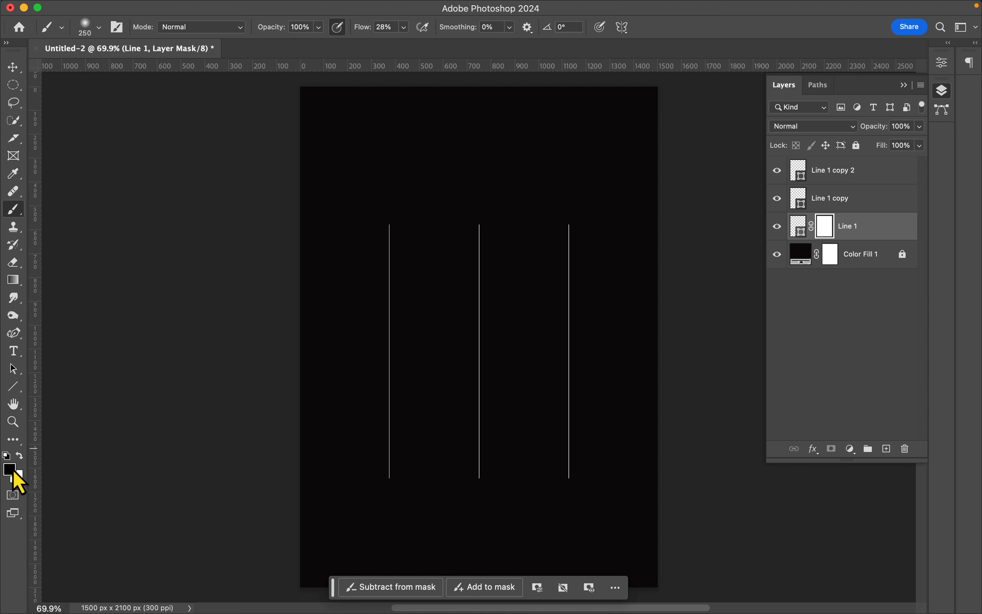
{"action": "left_click_drag", "start_coordinate": [388, 232], "coordinate": [393, 519]}
- Add layer masks to Line 1 copy and Line 1 copy 2 and fade both ends of each line with black
{"action": "left_click", "coordinate": [852, 198]}
{"action": "left_click", "coordinate": [832, 448]}
{"action": "mouse_move", "coordinate": [475, 212]}
{"action": "left_mouse_down"}
{"action": "mouse_move", "coordinate": [494, 480]}
{"action": "mouse_move", "coordinate": [486, 533]}
{"action": "left_mouse_up"}
{"action": "left_click", "coordinate": [853, 171]}
{"action": "left_click", "coordinate": [831, 448]}
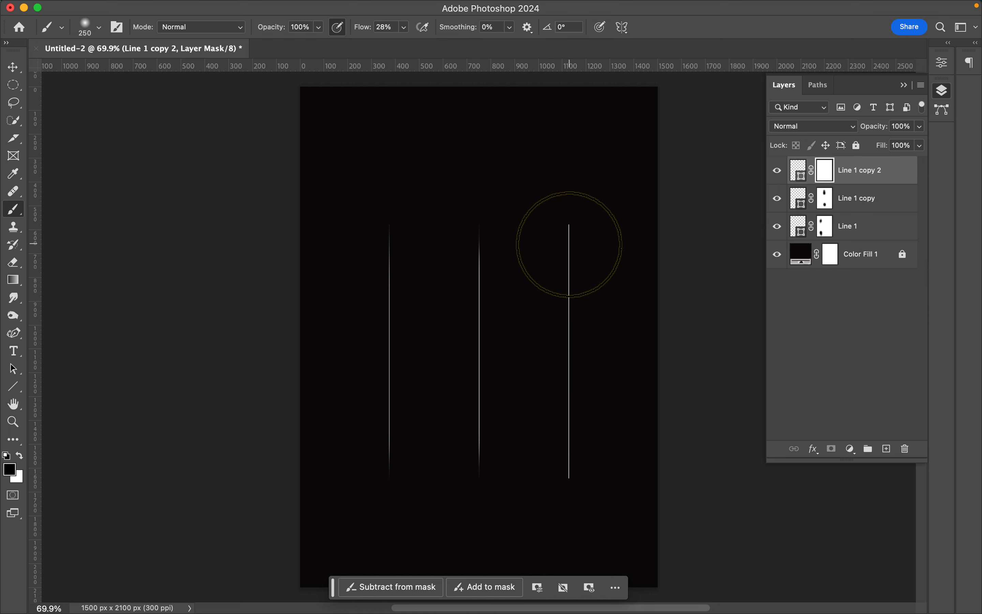
{"action": "left_click", "coordinate": [568, 220]}
{"action": "left_click_drag", "start_coordinate": [579, 499], "coordinate": [579, 496]}
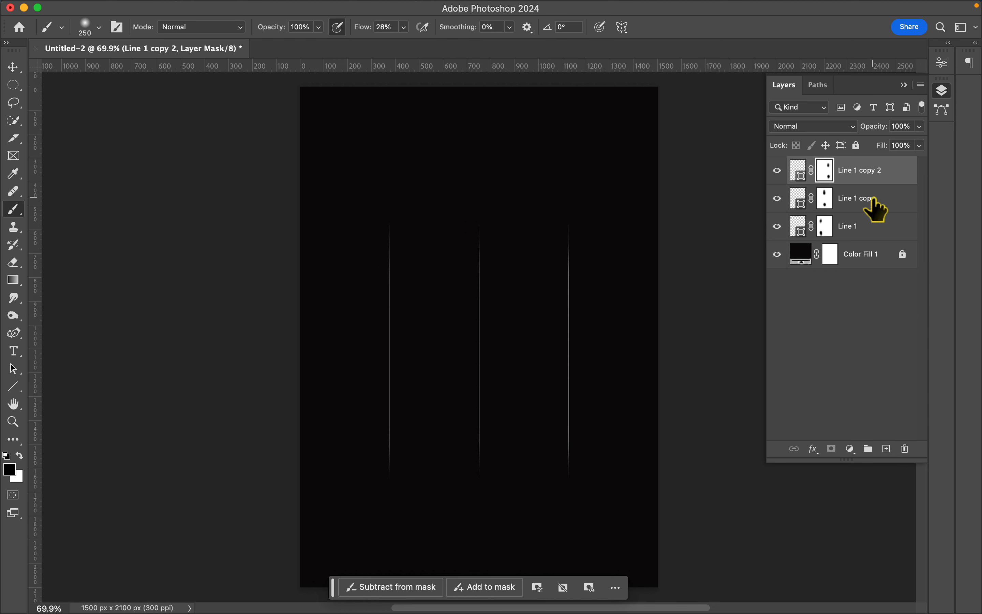
- Group the three line layers as "Lines" and lock the group
{"action": "left_click", "coordinate": [865, 227], "text": "shift"}
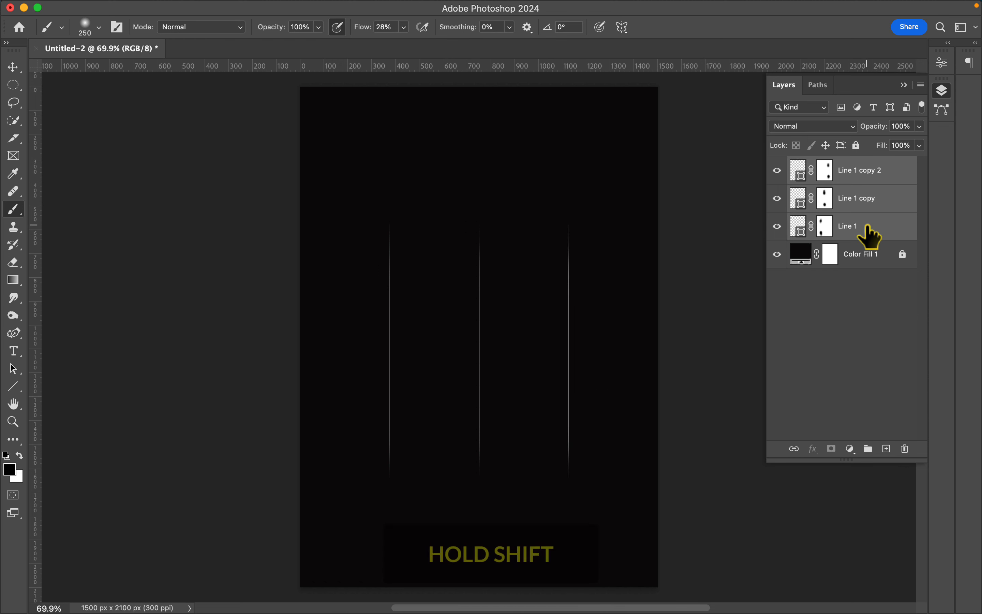
{"action": "left_click", "coordinate": [921, 85]}
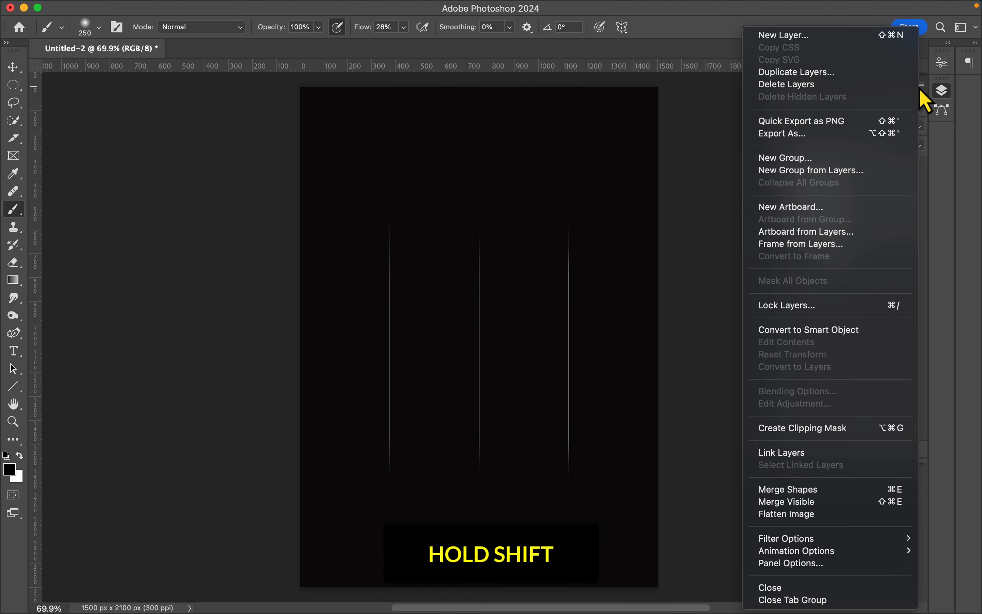
{"action": "left_click", "coordinate": [842, 171]}
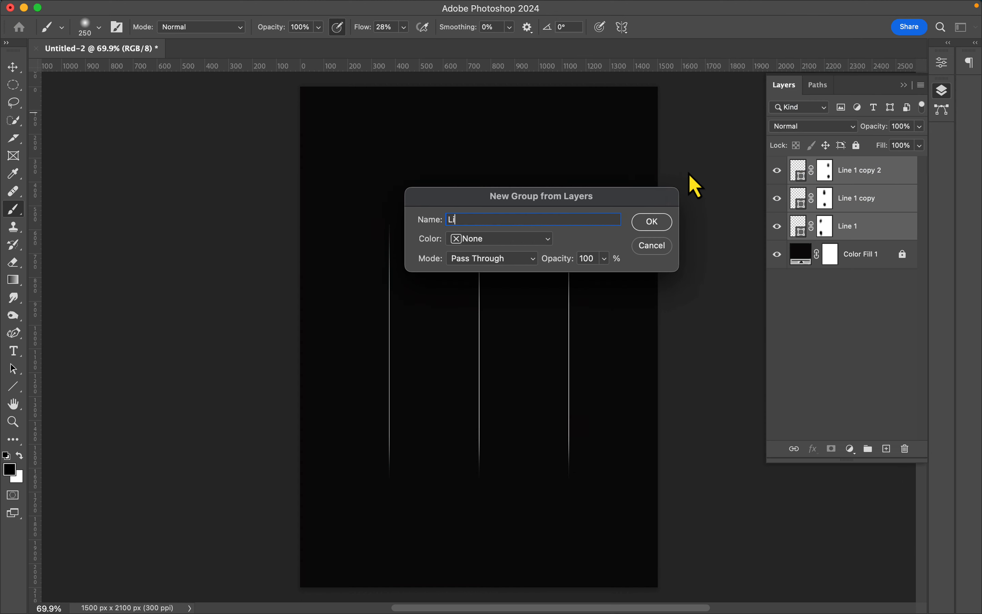
{"action": "key", "text": "Return"}
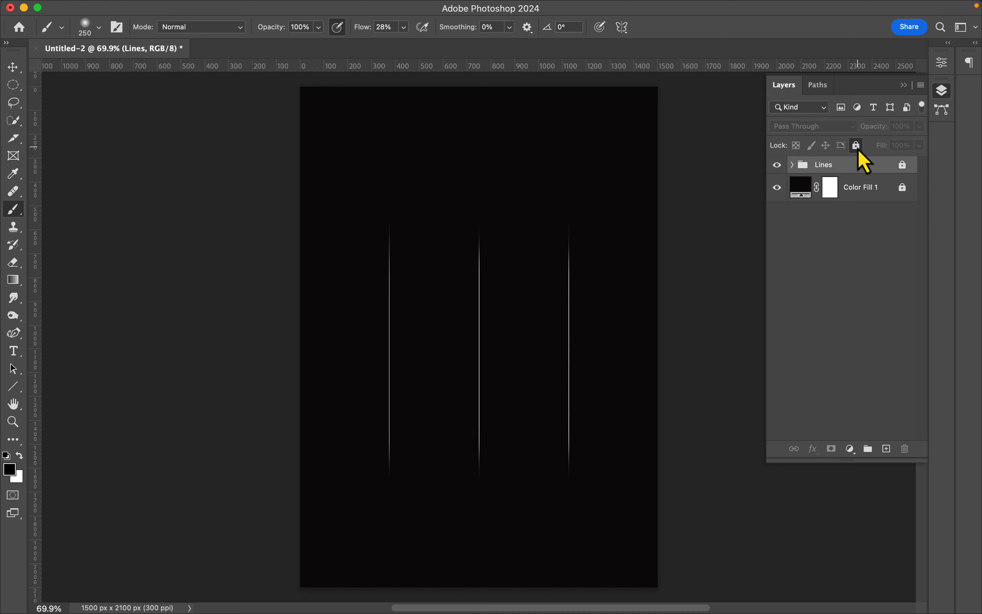
- Place the portrait image IMG_2213 on the canvas and move its layer below the Lines group
{"action": "left_click_drag", "start_coordinate": [859, 223], "coordinate": [625, 317]}
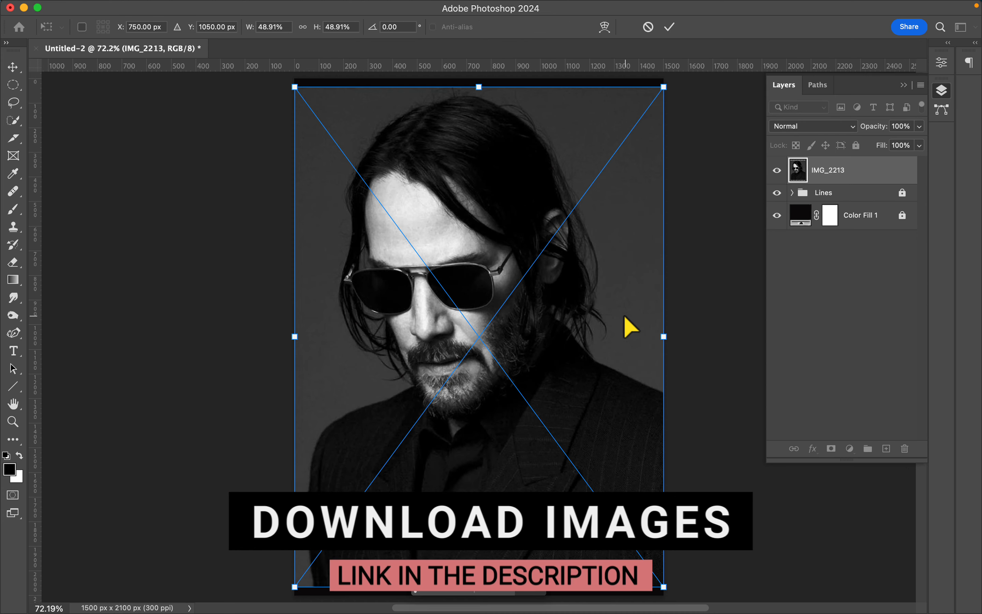
{"action": "key", "text": "Return"}
{"action": "left_click_drag", "start_coordinate": [851, 186], "coordinate": [854, 209]}
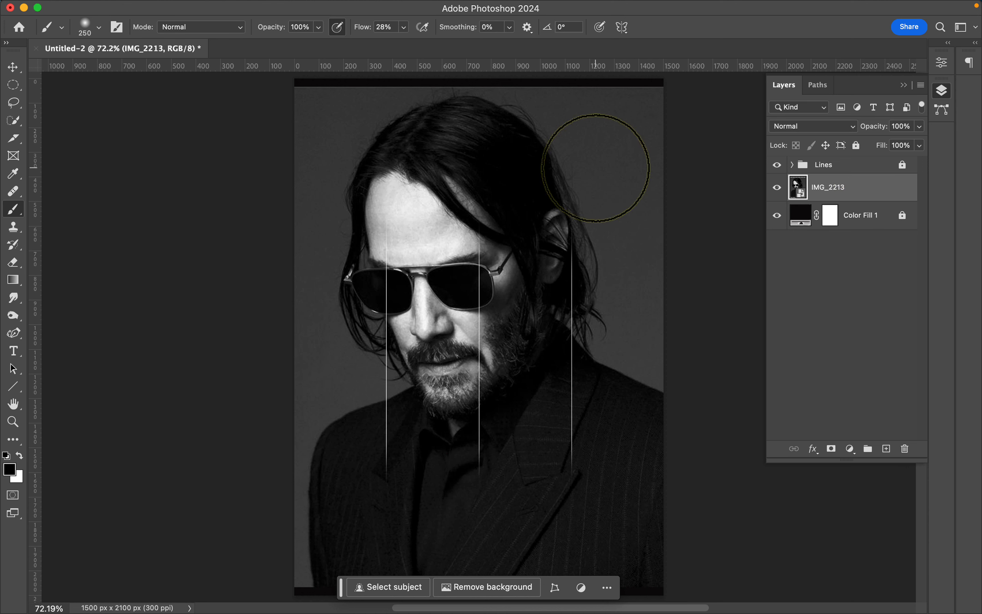
- Scale the IMG_2213 portrait to about 18.7% and position it over the rightmost line at X 1310 px, Y 1082.5 px
{"action": "left_click", "coordinate": [14, 67]}
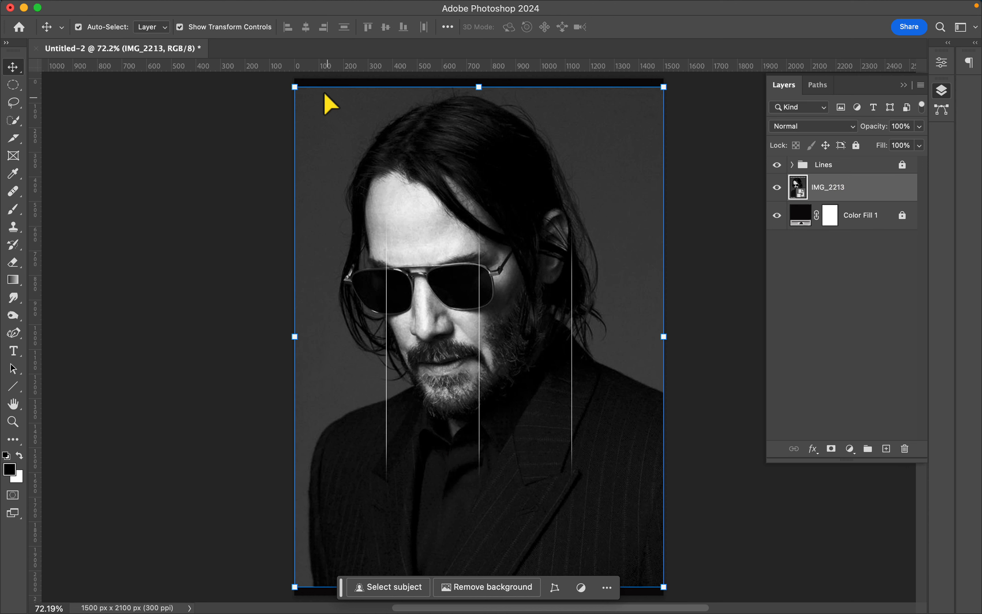
{"action": "left_click_drag", "start_coordinate": [296, 87], "coordinate": [546, 385]}
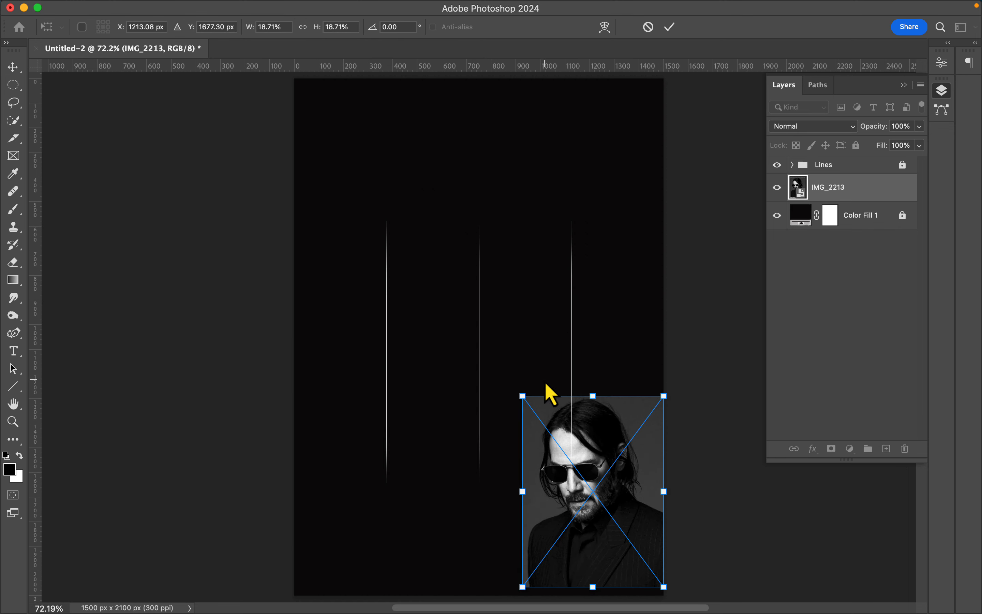
{"action": "left_click_drag", "start_coordinate": [601, 446], "coordinate": [624, 303]}
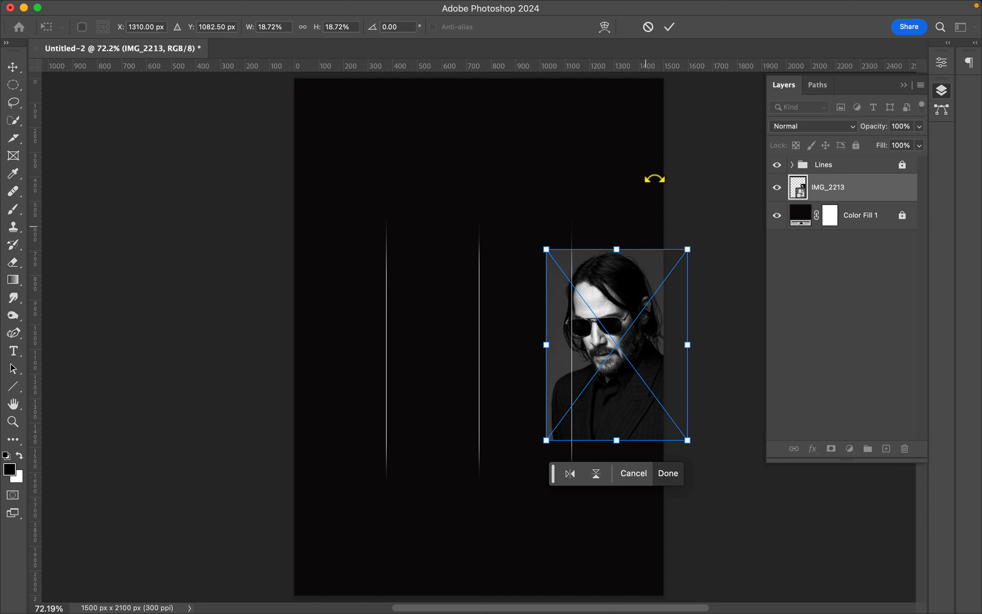
{"action": "left_click", "coordinate": [670, 26]}
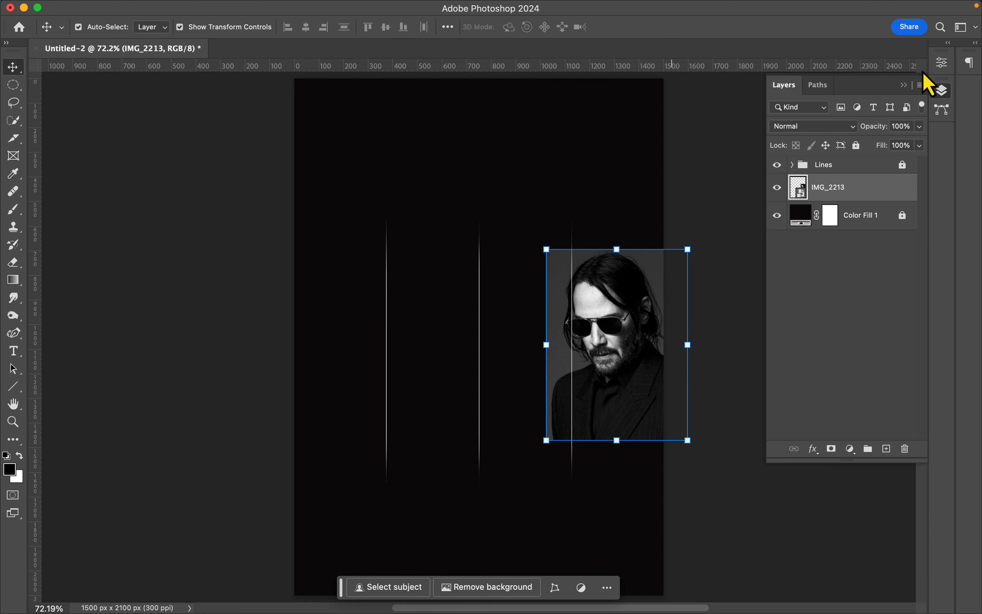
- Select the subject of the IMG_2213 portrait and mask out its background
{"action": "left_click", "coordinate": [942, 65]}
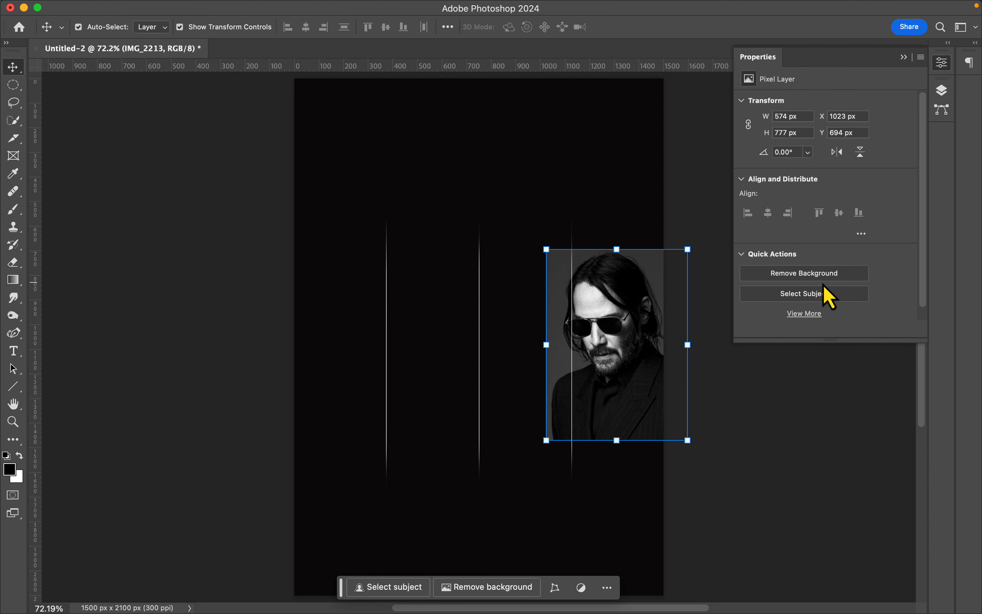
{"action": "left_click", "coordinate": [813, 294]}
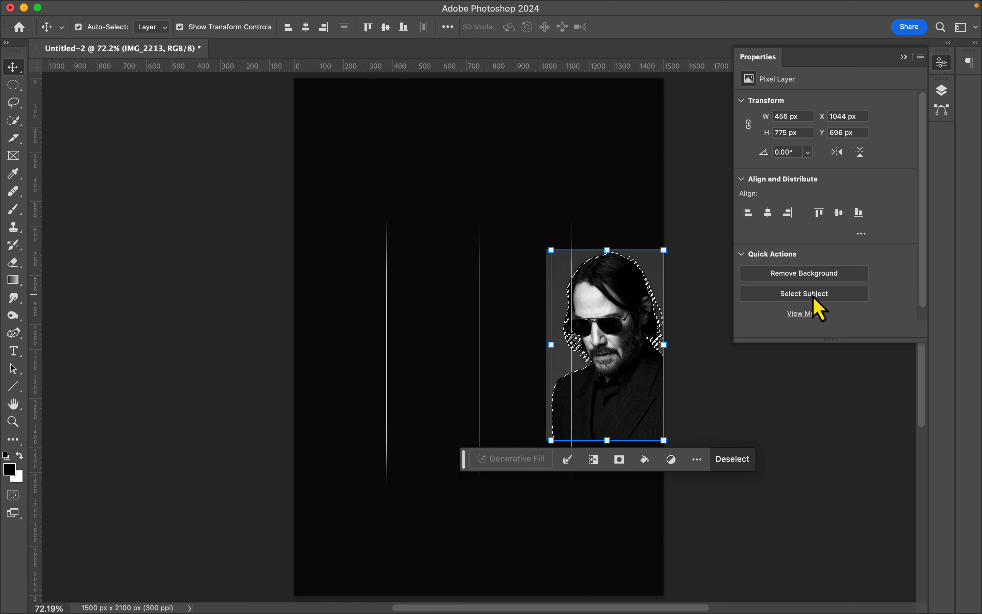
{"action": "key", "text": "F7"}
{"action": "left_click", "coordinate": [831, 448]}
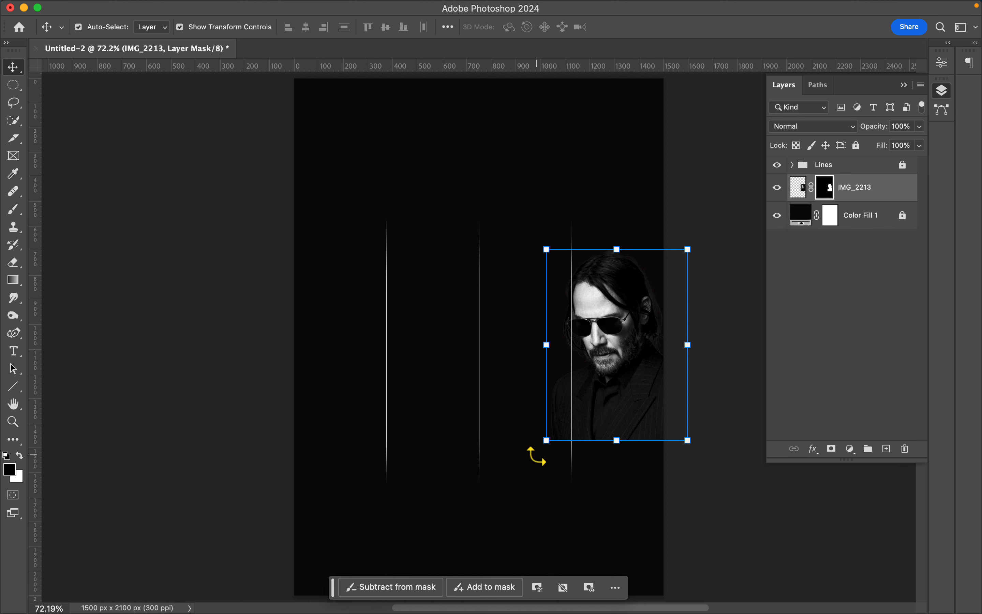
- Paint black on the IMG_2213 mask with a 150 px soft brush to fade the edges of the hair, shoulder and suit
{"action": "left_click", "coordinate": [12, 211]}
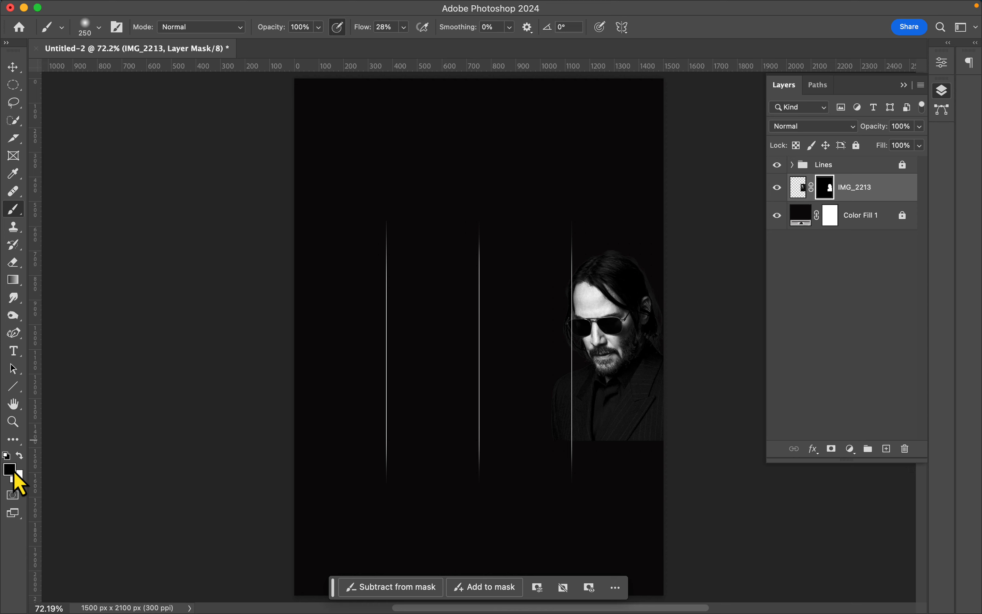
{"action": "key", "text": "super+plus"}
{"action": "key", "text": "super+plus"}
{"action": "scroll", "coordinate": [587, 425], "scroll_direction": "right", "scroll_amount": 8}
{"action": "scroll", "coordinate": [587, 425], "scroll_direction": "down", "scroll_amount": 4}
{"action": "key", "text": "bracketleft"}
{"action": "key", "text": "bracketleft"}
{"action": "key", "text": "bracketleft"}
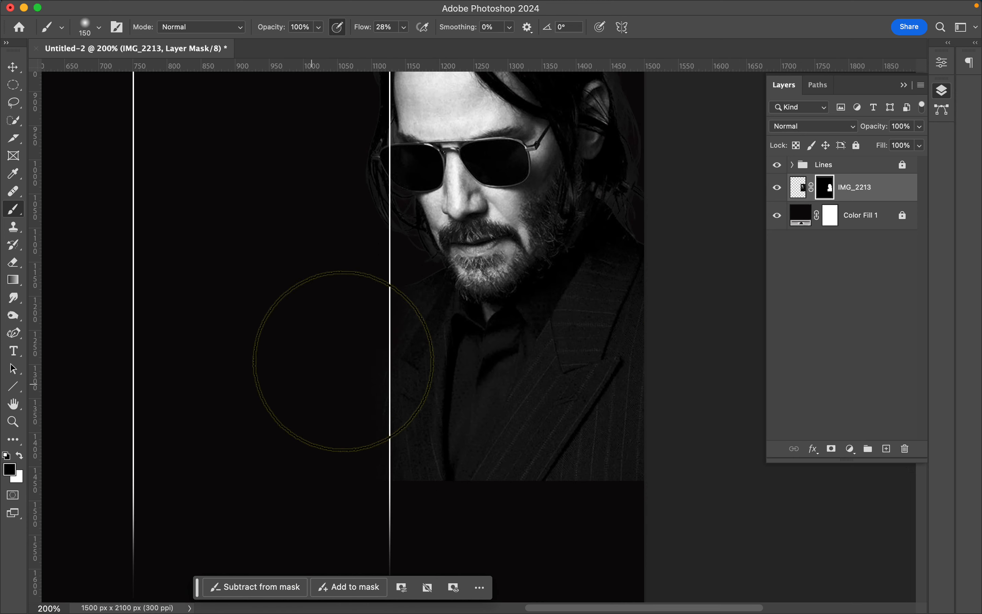
{"action": "key", "text": "super+0"}
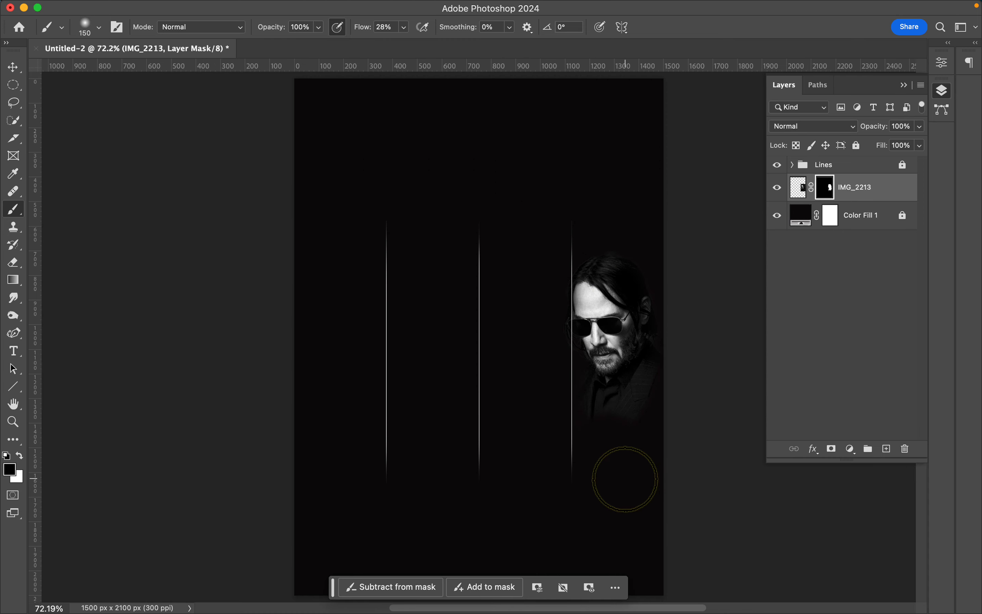
- Nudge the masked portrait slightly right, clear of the line, and fade its outer edges on the mask near the canvas border
{"action": "key", "text": "v"}
{"action": "key", "text": "shift+Right"}
{"action": "key", "text": "shift+Right"}
{"action": "key", "text": "shift+Right"}
{"action": "key", "text": "shift+Right"}
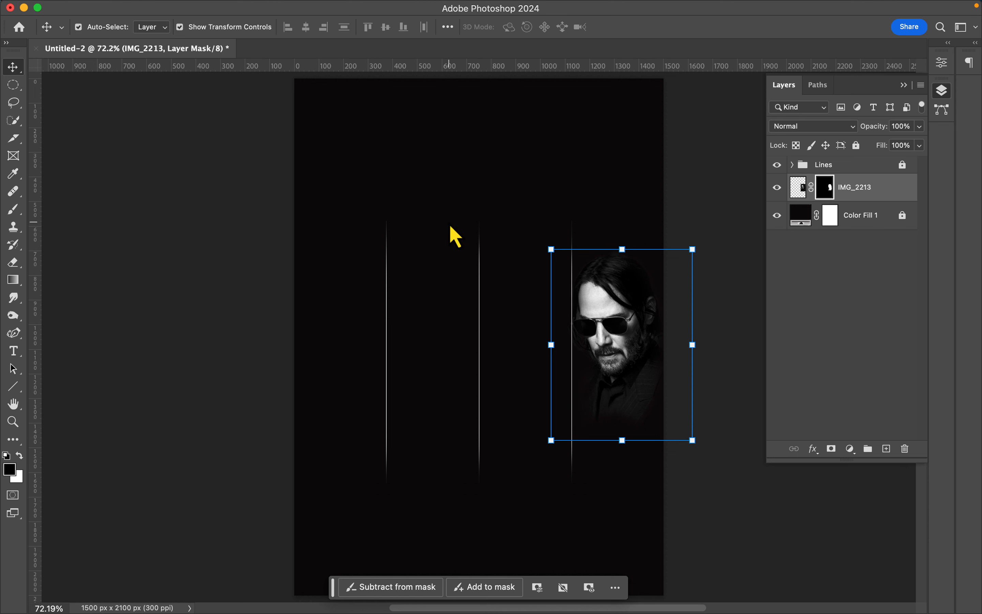
{"action": "key", "text": "b"}
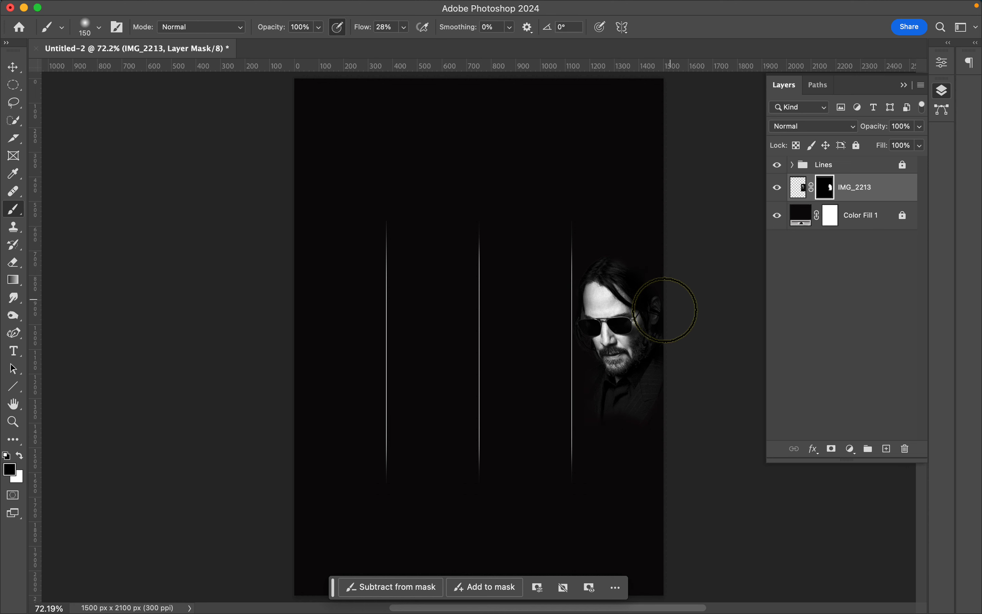
{"action": "key", "text": "v"}
{"action": "left_click", "coordinate": [751, 524]}
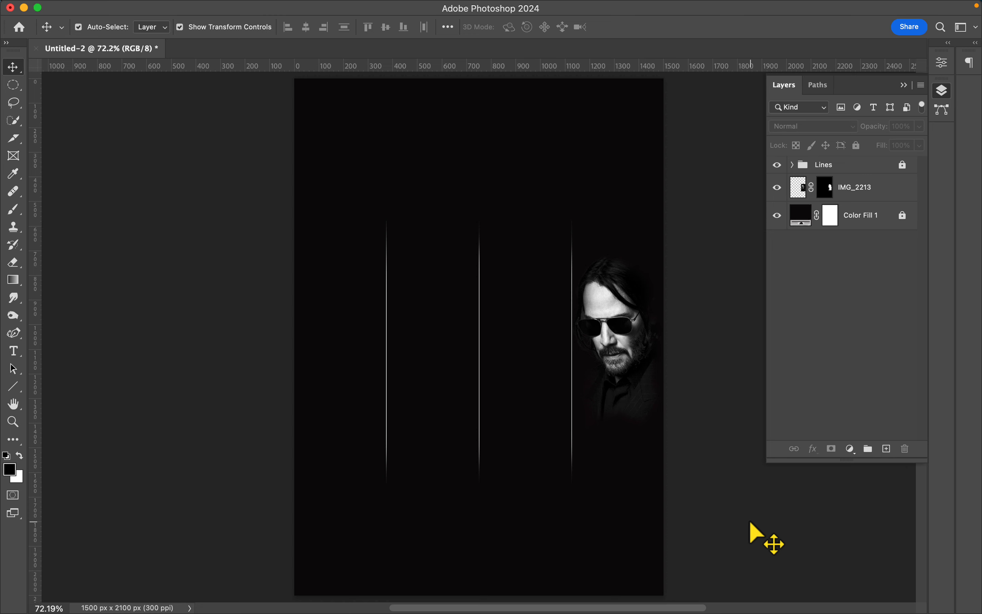
- Place the IMG_2215 image on the canvas and mask out its background
{"action": "left_click_drag", "start_coordinate": [751, 528], "coordinate": [501, 347]}
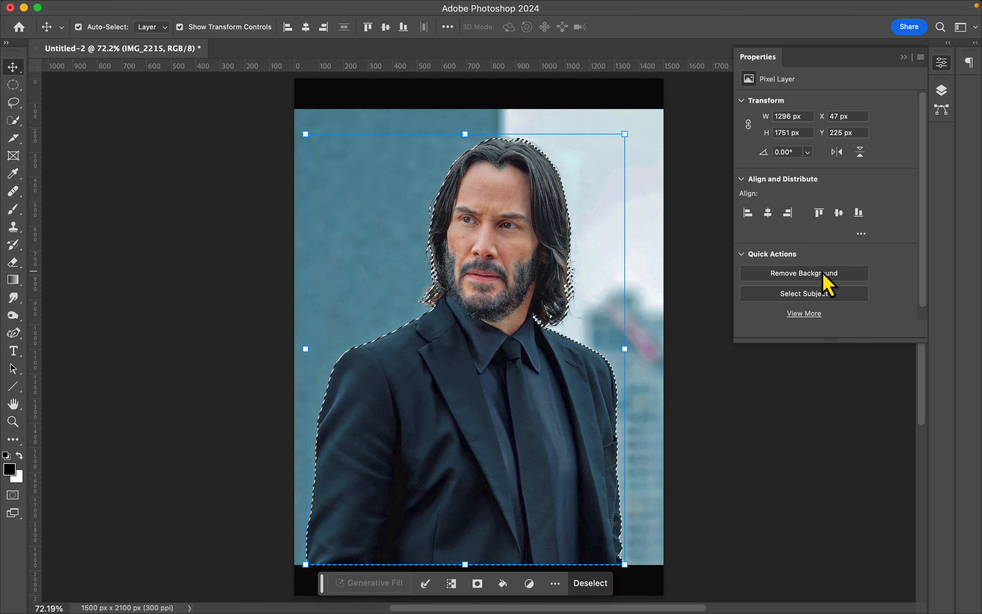
{"action": "left_click", "coordinate": [826, 284]}
- Scale the masked IMG_2215 portrait down to fit between the middle and rightmost lines and move its layer below IMG_2213
{"action": "left_click_drag", "start_coordinate": [296, 109], "coordinate": [537, 365]}
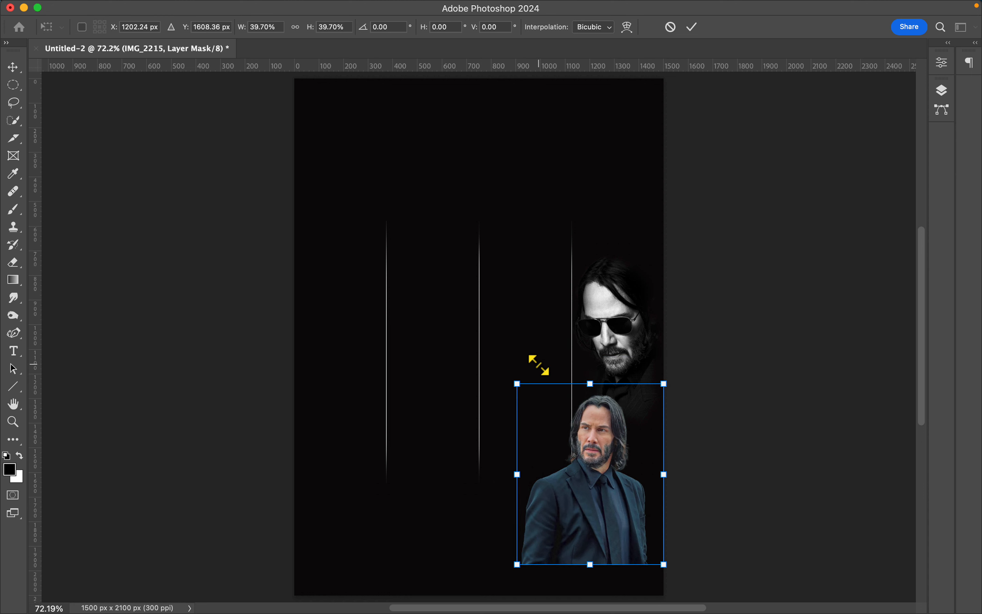
{"action": "left_click_drag", "start_coordinate": [608, 469], "coordinate": [541, 341]}
{"action": "left_click_drag", "start_coordinate": [596, 433], "coordinate": [581, 418]}
{"action": "left_click_drag", "start_coordinate": [562, 361], "coordinate": [571, 372]}
{"action": "left_click_drag", "start_coordinate": [590, 426], "coordinate": [605, 447]}
{"action": "left_click_drag", "start_coordinate": [542, 373], "coordinate": [533, 366]}
{"action": "left_click", "coordinate": [692, 27]}
{"action": "left_click", "coordinate": [941, 90]}
{"action": "left_click_drag", "start_coordinate": [873, 175], "coordinate": [859, 219]}
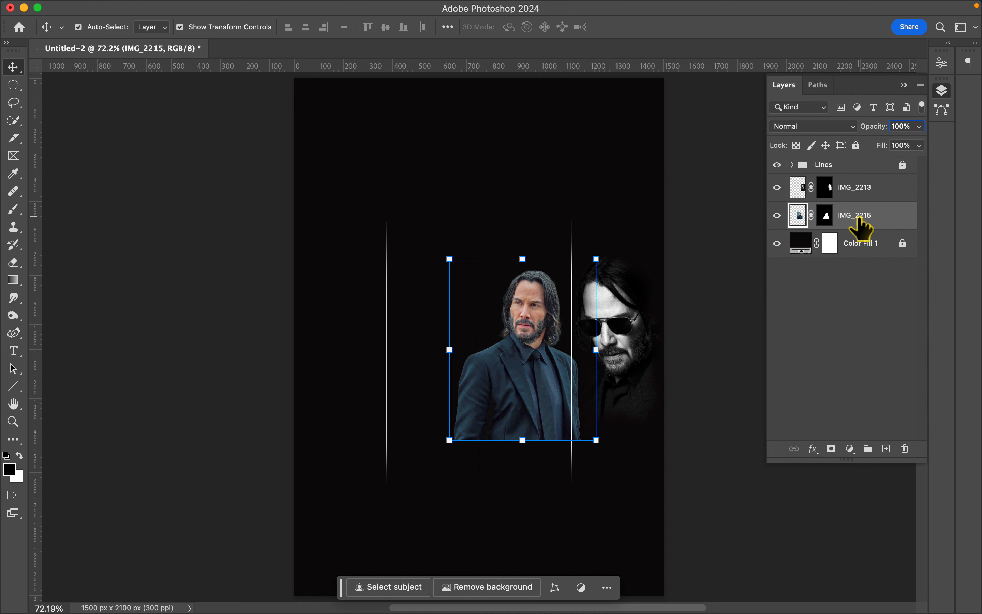
- Paint black on the IMG_2215 mask with the 150 px soft brush to fade the suit's sides and lower edge and the hair
{"action": "key", "text": "super+1"}
{"action": "left_click", "coordinate": [826, 215]}
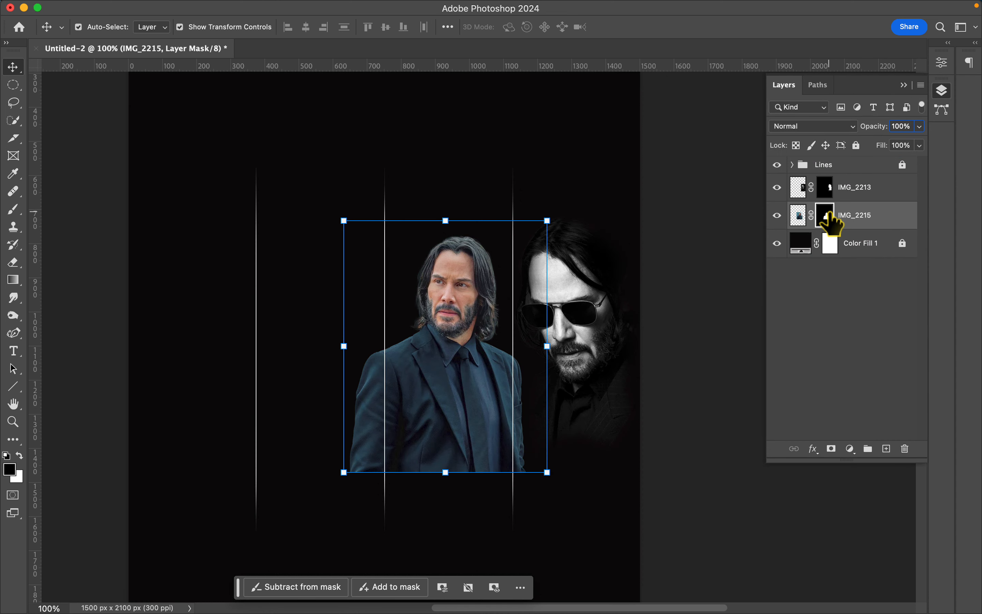
{"action": "left_click", "coordinate": [13, 210]}
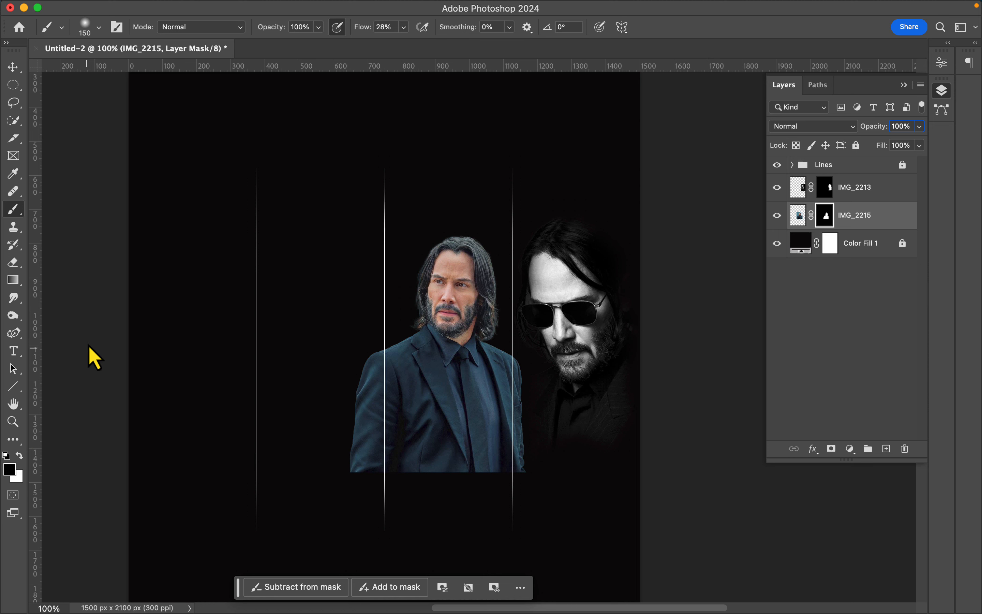
{"action": "mouse_move", "coordinate": [329, 417]}
{"action": "left_mouse_down"}
{"action": "mouse_move", "coordinate": [350, 503]}
{"action": "mouse_move", "coordinate": [366, 365]}
{"action": "mouse_move", "coordinate": [389, 448]}
{"action": "mouse_move", "coordinate": [537, 483]}
{"action": "mouse_move", "coordinate": [535, 379]}
{"action": "mouse_move", "coordinate": [500, 499]}
{"action": "mouse_move", "coordinate": [470, 488]}
{"action": "mouse_move", "coordinate": [483, 431]}
{"action": "left_mouse_up"}
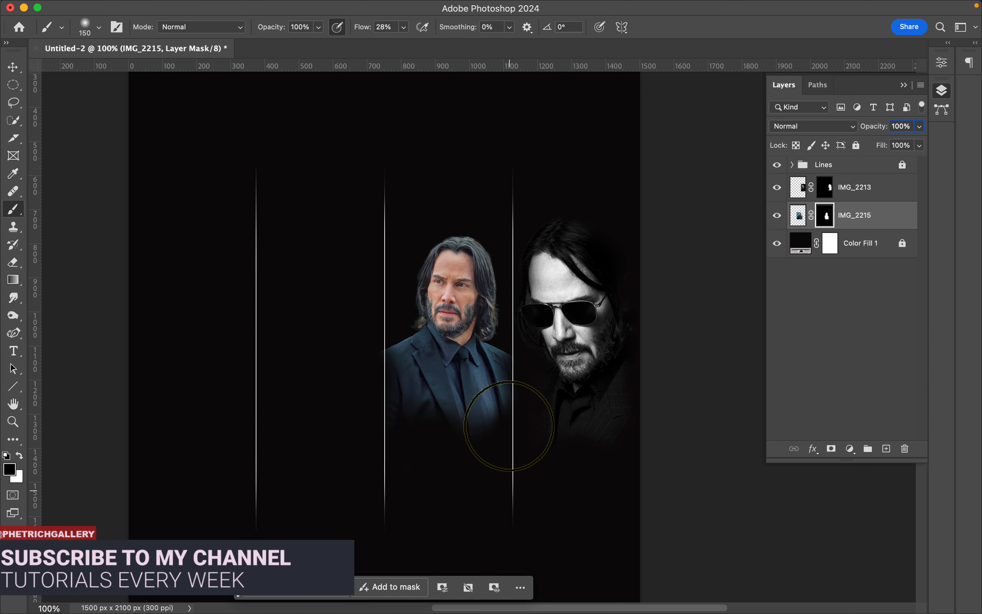
{"action": "left_click_drag", "start_coordinate": [448, 232], "coordinate": [486, 232]}
{"action": "left_click_drag", "start_coordinate": [400, 417], "coordinate": [425, 425]}
- Enlarge the faded IMG_2215 portrait slightly between the middle and rightmost lines and touch up its mask
{"action": "left_click", "coordinate": [12, 67]}
{"action": "key", "text": "super+0"}
{"action": "left_click_drag", "start_coordinate": [596, 439], "coordinate": [614, 463]}
{"action": "left_click_drag", "start_coordinate": [537, 360], "coordinate": [526, 361]}
{"action": "left_click_drag", "start_coordinate": [603, 464], "coordinate": [612, 476]}
{"action": "left_click_drag", "start_coordinate": [531, 368], "coordinate": [525, 358]}
{"action": "key", "text": "Return"}
{"action": "key", "text": "b"}
{"action": "left_click_drag", "start_coordinate": [451, 376], "coordinate": [450, 367]}
{"action": "left_click", "coordinate": [10, 69]}
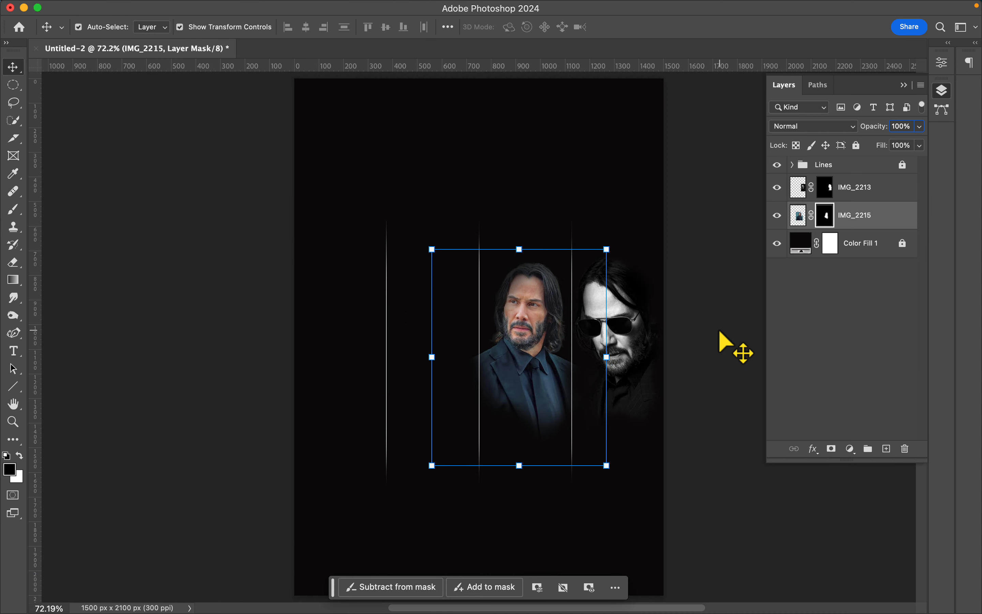
{"action": "left_click", "coordinate": [719, 332]}
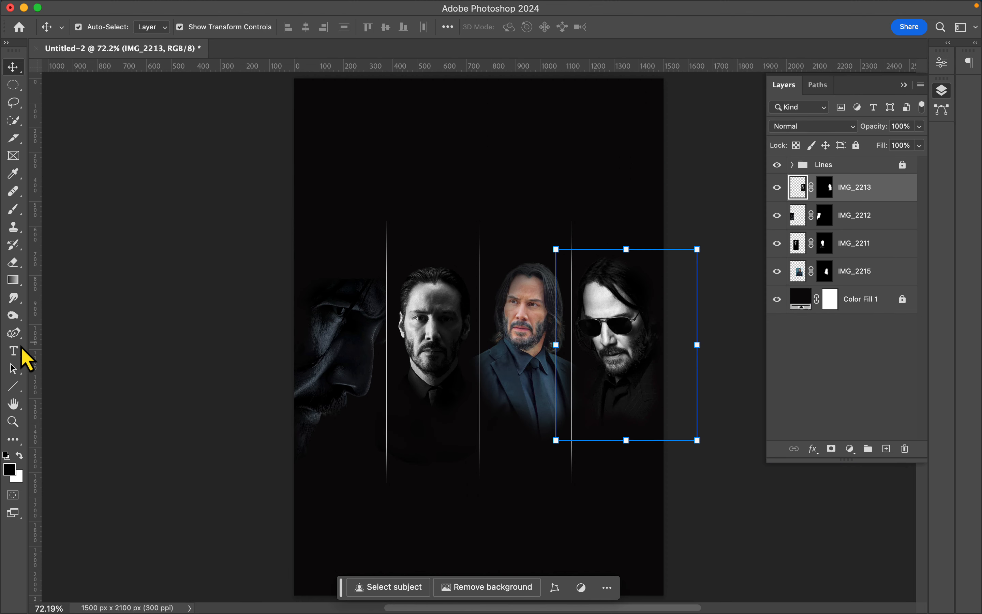
- Add the two-line title JOHN WICK near the top of the poster in centred BRIGHTSTER Bold
{"action": "left_click", "coordinate": [14, 351]}
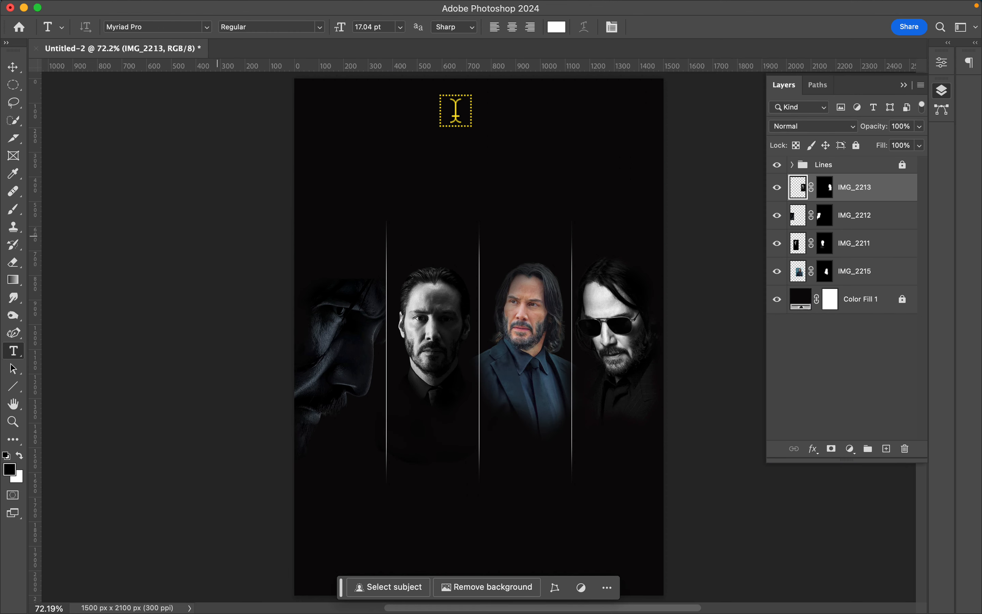
{"action": "left_click", "coordinate": [452, 141]}
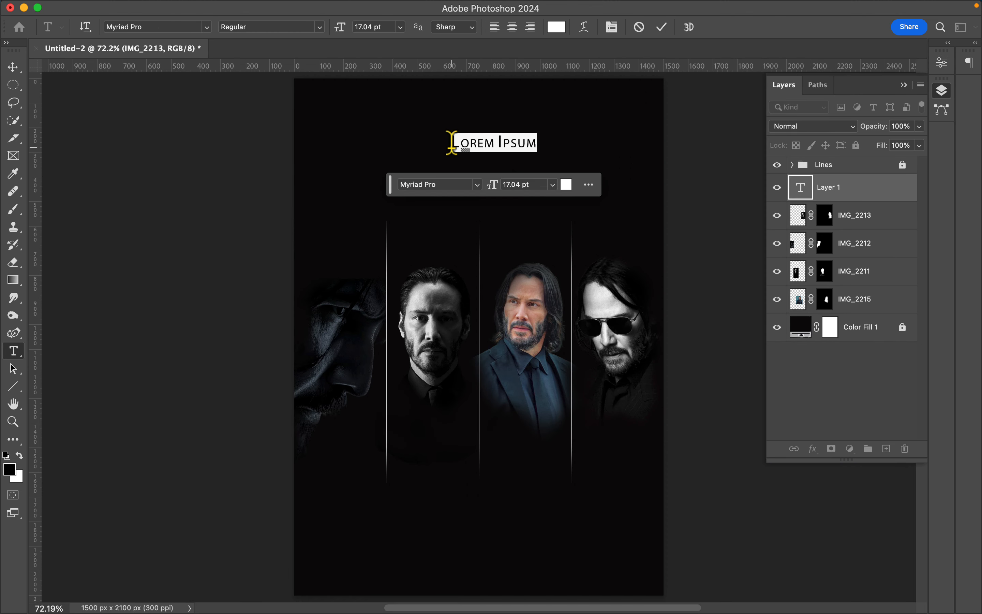
{"action": "type", "text": "J"}
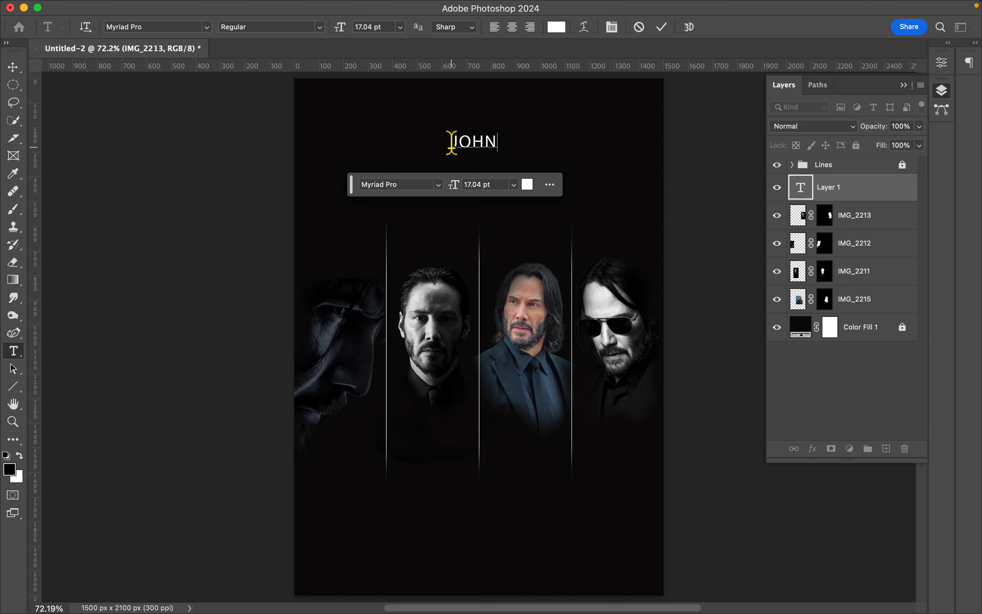
{"action": "type", "text": "OHN"}
{"action": "key", "text": "Return"}
{"action": "type", "text": "WICK"}
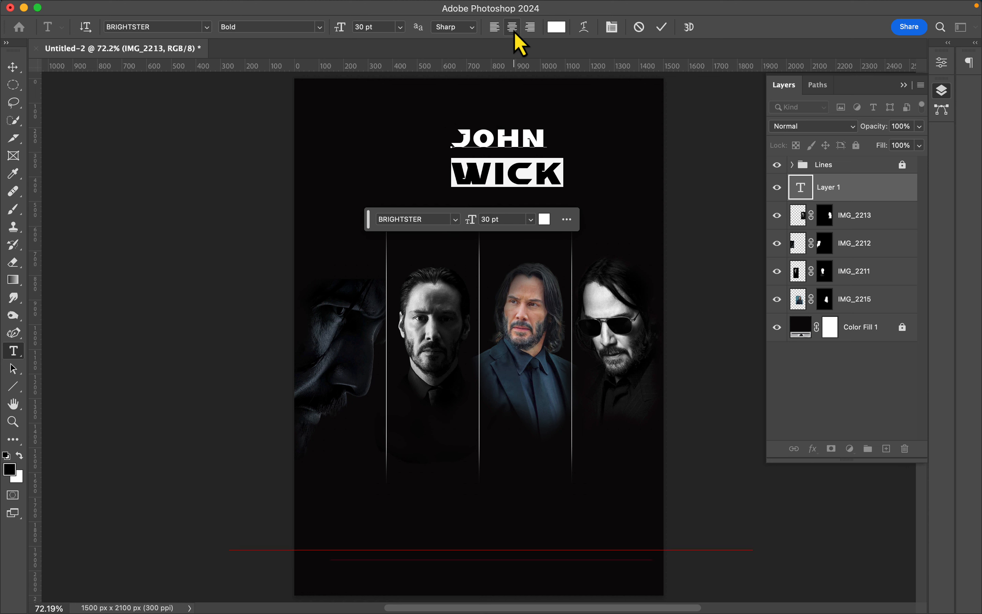
{"action": "left_click", "coordinate": [512, 27]}
{"action": "key", "text": "super+Return"}
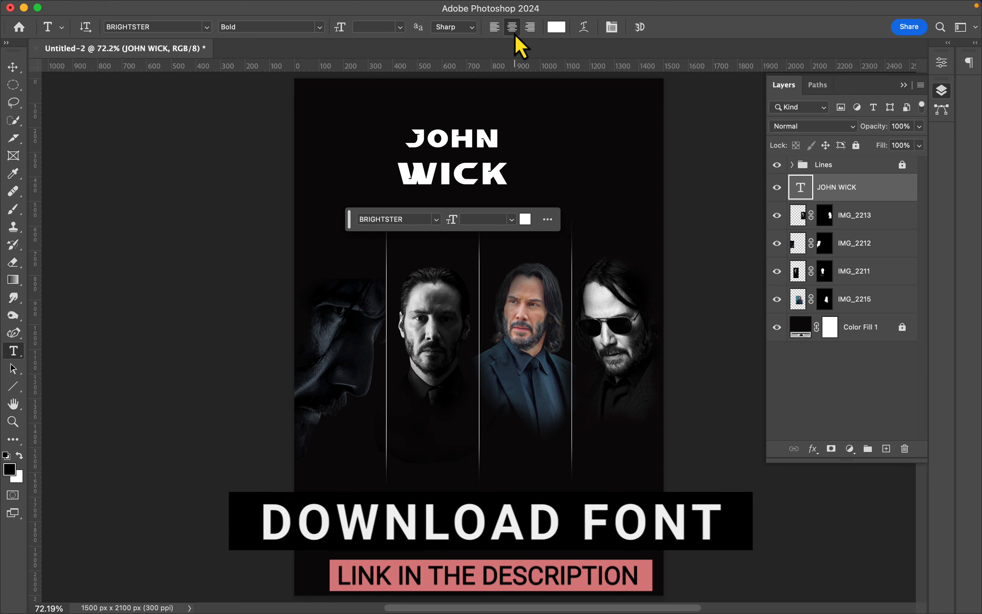
- Centre the JOHN WICK title above the portraits and tighten its line spacing
{"action": "key", "text": "v"}
{"action": "left_click_drag", "start_coordinate": [486, 154], "coordinate": [520, 139]}
{"action": "left_click", "coordinate": [943, 64]}
{"action": "left_click_drag", "start_coordinate": [830, 178], "coordinate": [825, 180]}
{"action": "left_click", "coordinate": [664, 215]}
{"action": "left_click", "coordinate": [940, 96]}
{"action": "left_click", "coordinate": [840, 192]}
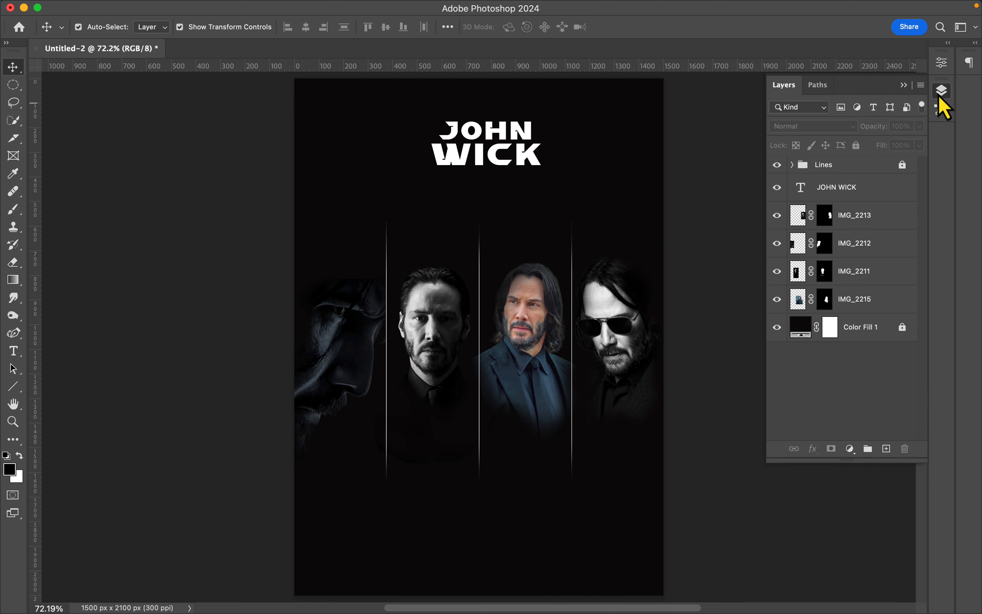
- Duplicate the title below itself and turn the copy into LEGENDARY HITMAN in Arial Bold at 9 pt
{"action": "left_click_drag", "start_coordinate": [491, 132], "coordinate": [491, 187], "text": "alt"}
{"action": "double_click", "coordinate": [505, 205]}
{"action": "type", "text": "LEGENDARY HITMAN"}
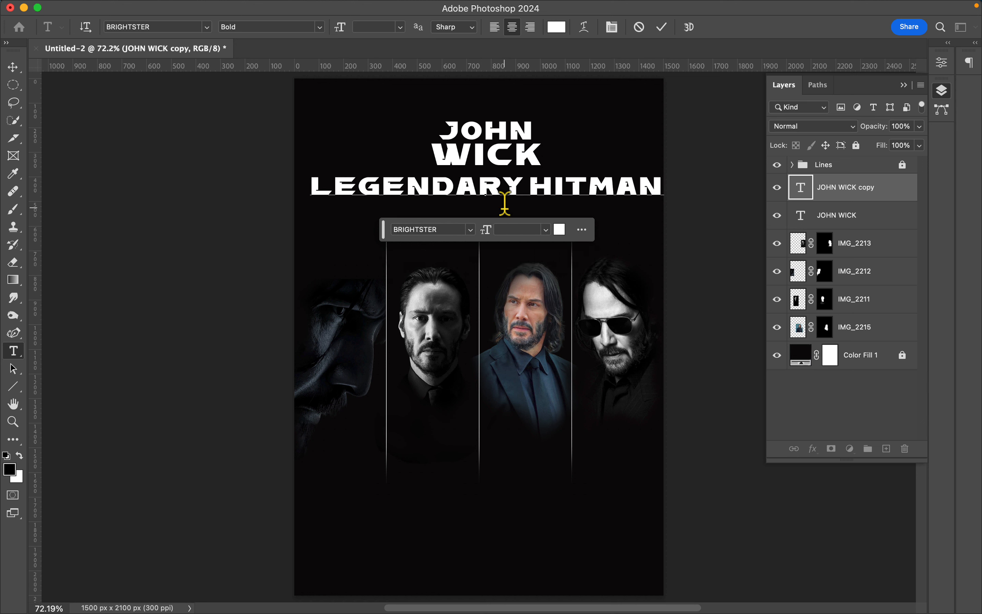
{"action": "key", "text": "super+a"}
{"action": "type", "text": "9"}
{"action": "key", "text": "Return"}
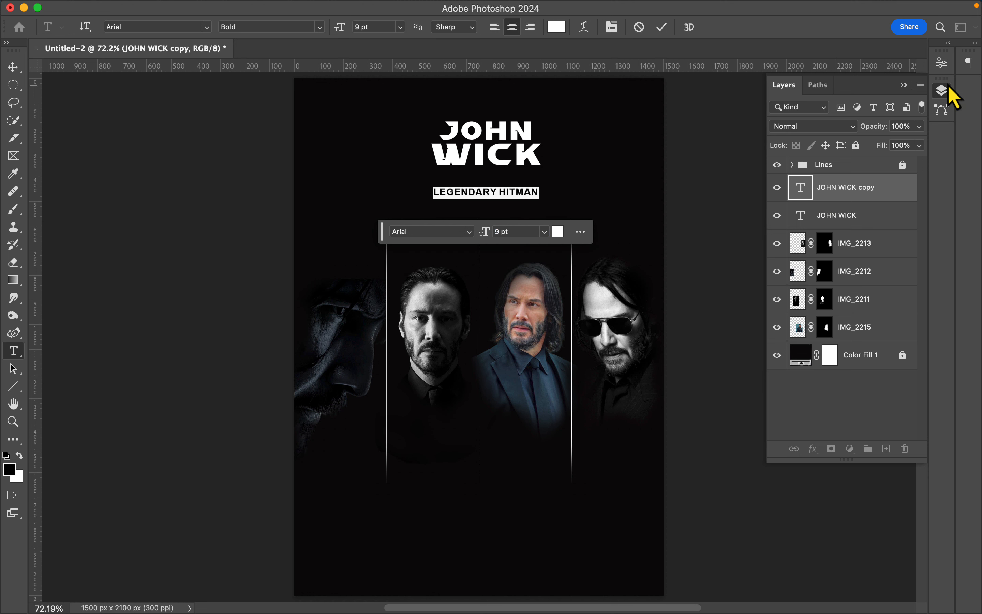
- Widen the LEGENDARY HITMAN tracking slightly and arrange the subtitle below the JOHN WICK title on the canvas and in the layer order
{"action": "left_click", "coordinate": [942, 63]}
{"action": "left_click_drag", "start_coordinate": [823, 189], "coordinate": [824, 189]}
{"action": "left_click", "coordinate": [575, 93]}
{"action": "key", "text": "v"}
{"action": "left_click_drag", "start_coordinate": [518, 193], "coordinate": [521, 204]}
{"action": "left_click_drag", "start_coordinate": [501, 133], "coordinate": [505, 160]}
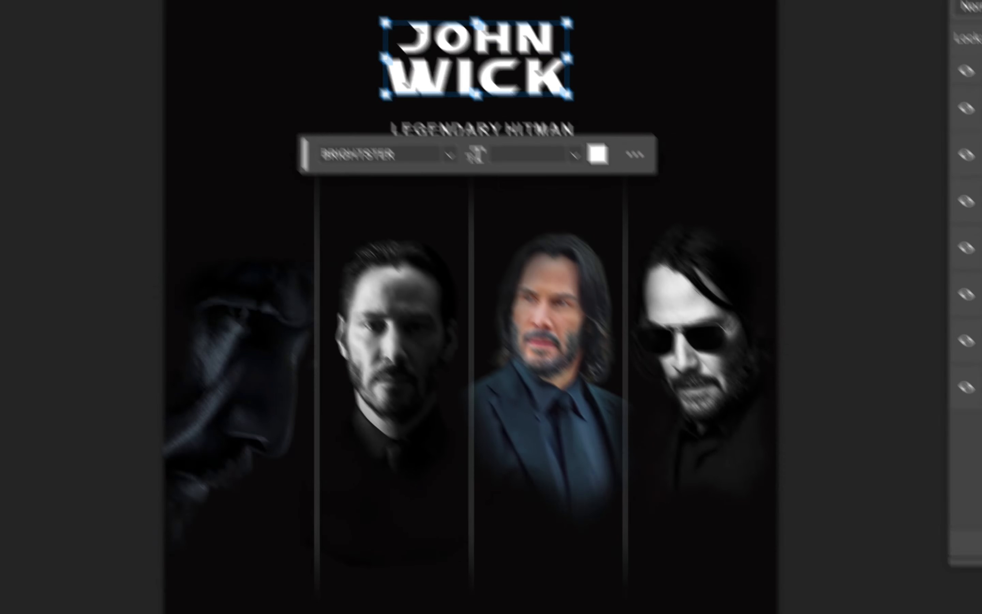
{"action": "left_click_drag", "start_coordinate": [869, 214], "coordinate": [867, 221]}
- Duplicate the LEGENDARY HITMAN line to the poster's upper edge and change the copy's text to KEANU REEVES
{"action": "key", "text": "super+j"}
{"action": "left_click_drag", "start_coordinate": [511, 198], "coordinate": [500, 93]}
{"action": "double_click", "coordinate": [500, 93]}
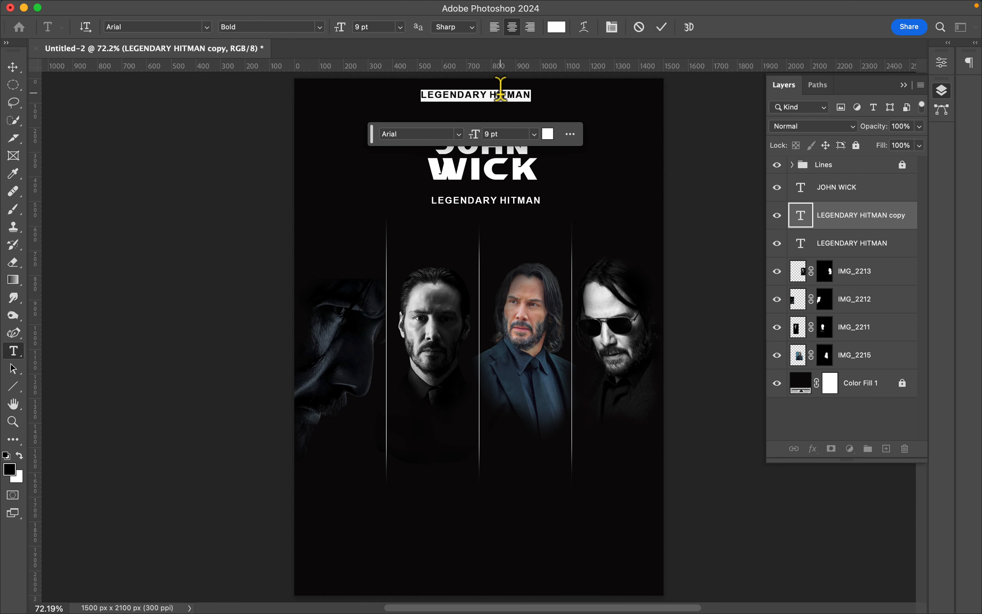
{"action": "type", "text": "KEANU REEVES"}
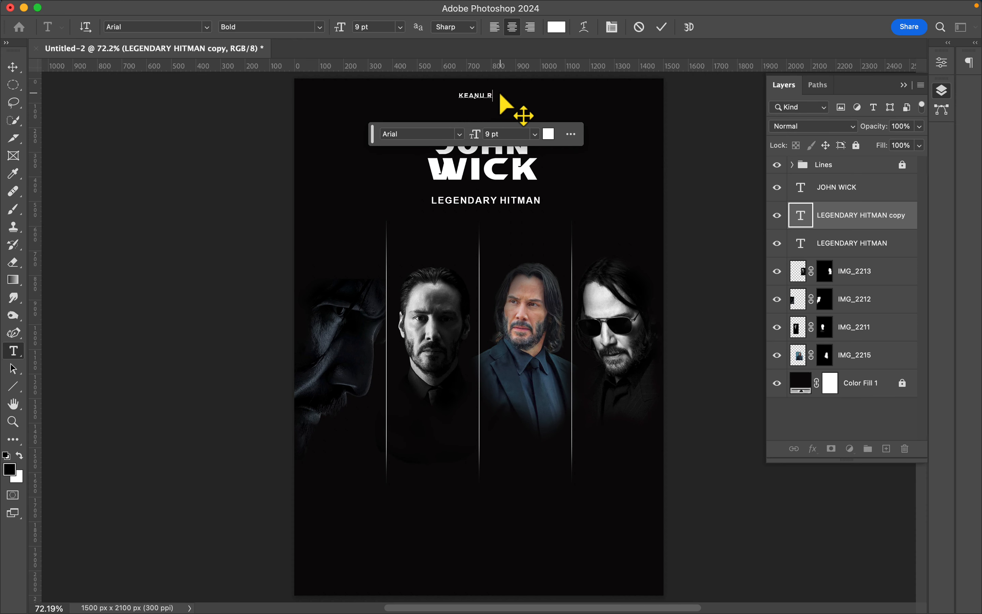
{"action": "left_click", "coordinate": [663, 27]}
{"action": "key", "text": "v"}
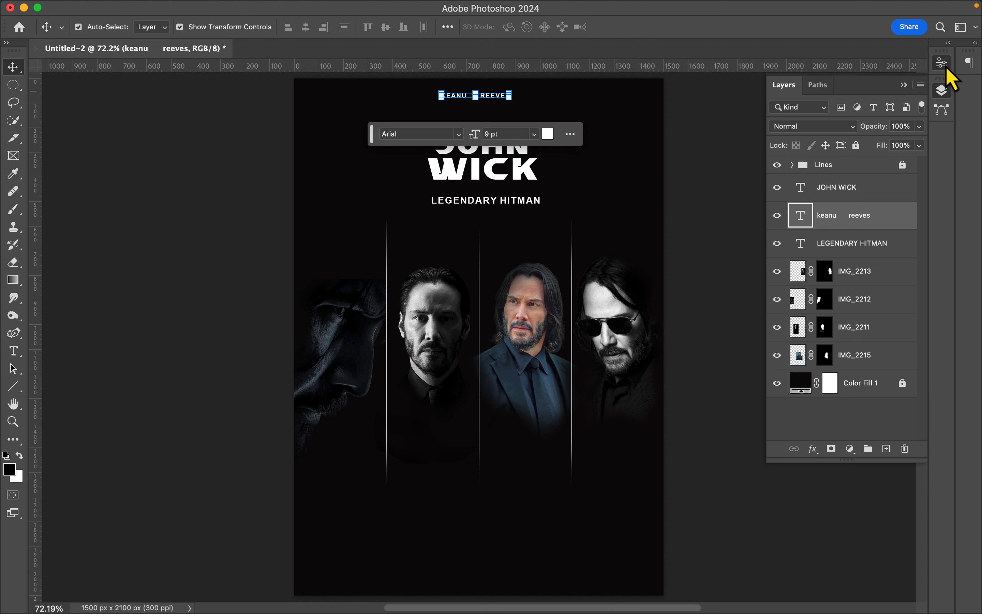
- Enlarge the KEANU REEVES line to 10.84 pt and widen its tracking so it spreads across the top of the poster
{"action": "left_click", "coordinate": [941, 63]}
{"action": "left_click", "coordinate": [747, 175]}
{"action": "type", "text": "10"}
{"action": "key", "text": "Return"}
{"action": "left_click_drag", "start_coordinate": [820, 193], "coordinate": [866, 200]}
{"action": "key", "text": "F7"}
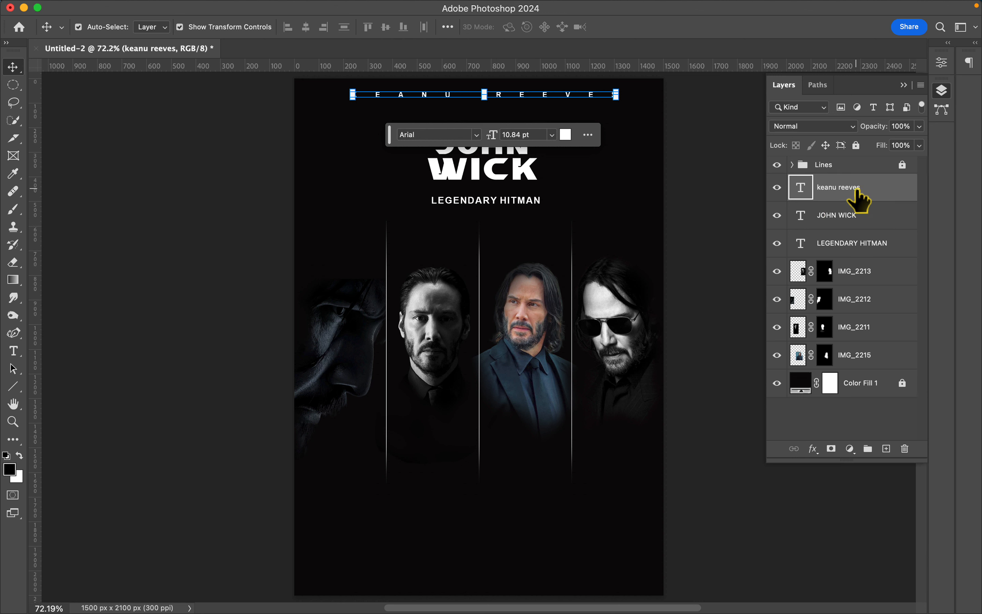
- Duplicate the LEGENDARY HITMAN line below the portraits and change the copy's text to DON'T SET HIM OFF
{"action": "left_click", "coordinate": [855, 246]}
{"action": "key", "text": "super+j"}
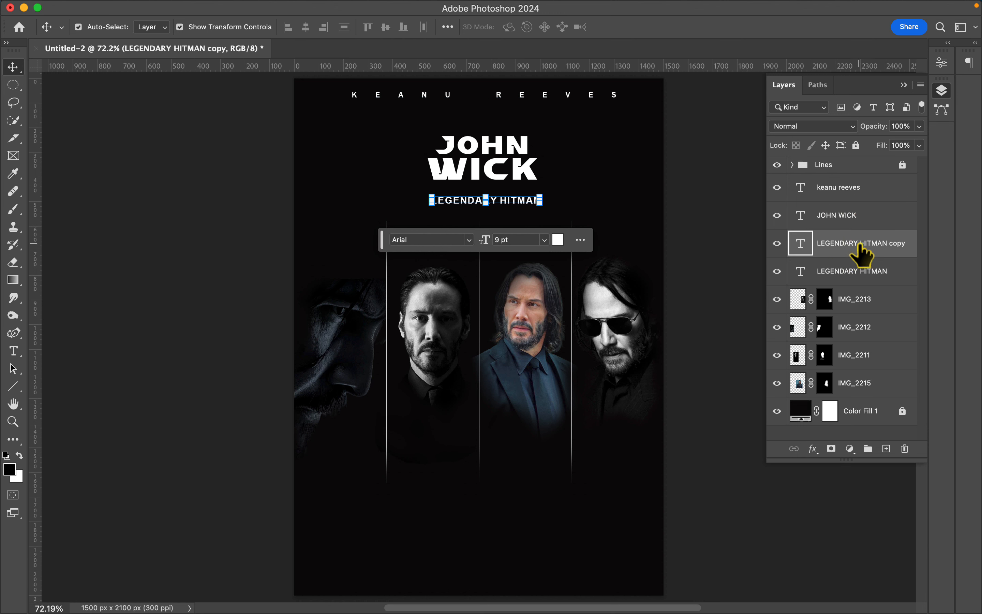
{"action": "type", "text": "DON'T "}
{"action": "type", "text": "SET HIM"}
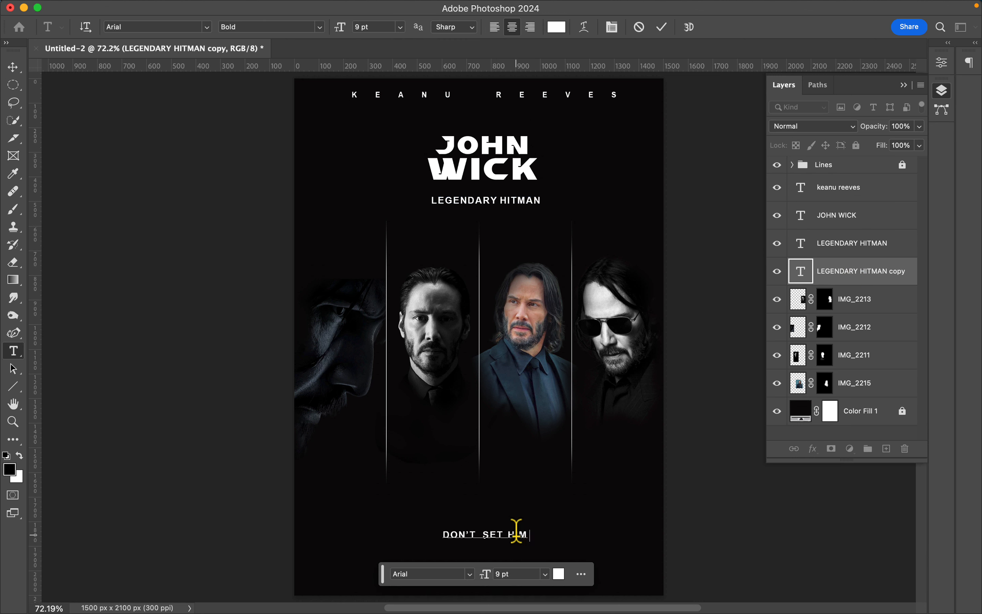
{"action": "left_click", "coordinate": [664, 28]}
{"action": "key", "text": "v"}
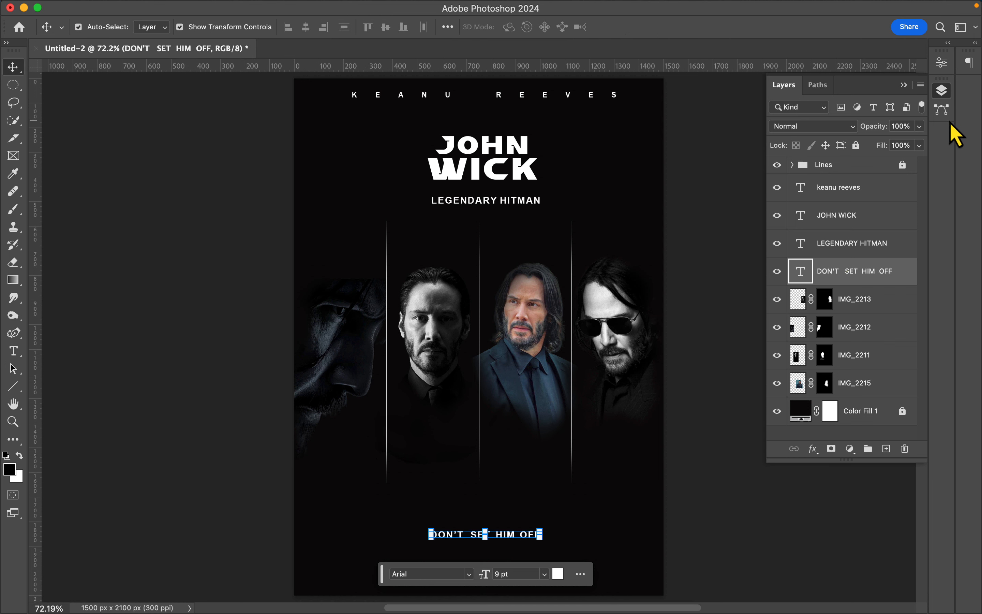
- Widen the tracking of DON'T SET HIM OFF so it spans the poster and raise it toward the lines' lower ends
{"action": "left_click", "coordinate": [942, 63]}
{"action": "left_click_drag", "start_coordinate": [828, 192], "coordinate": [850, 194]}
{"action": "left_click", "coordinate": [942, 90]}
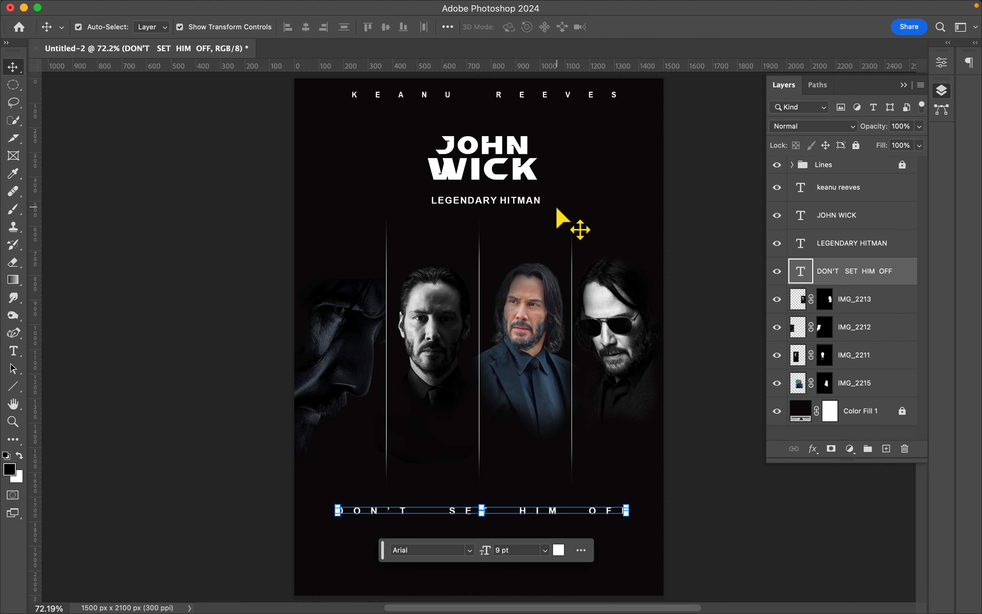
- Reduce the KEANU REEVES line to 9 pt to match the other small text lines
{"action": "left_click", "coordinate": [588, 97]}
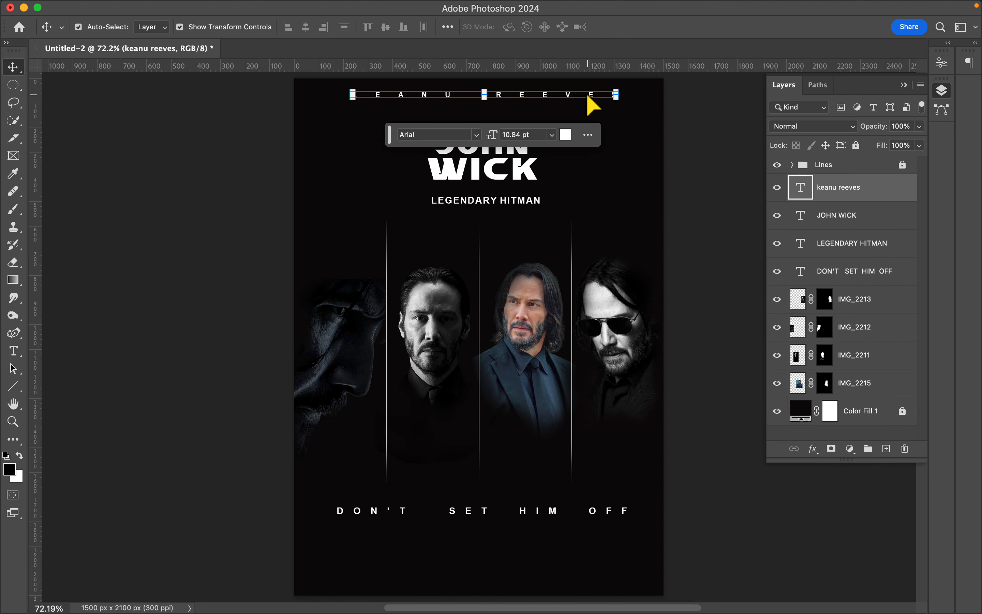
{"action": "left_click", "coordinate": [681, 211]}
{"action": "left_click", "coordinate": [555, 201]}
{"action": "left_click", "coordinate": [558, 507]}
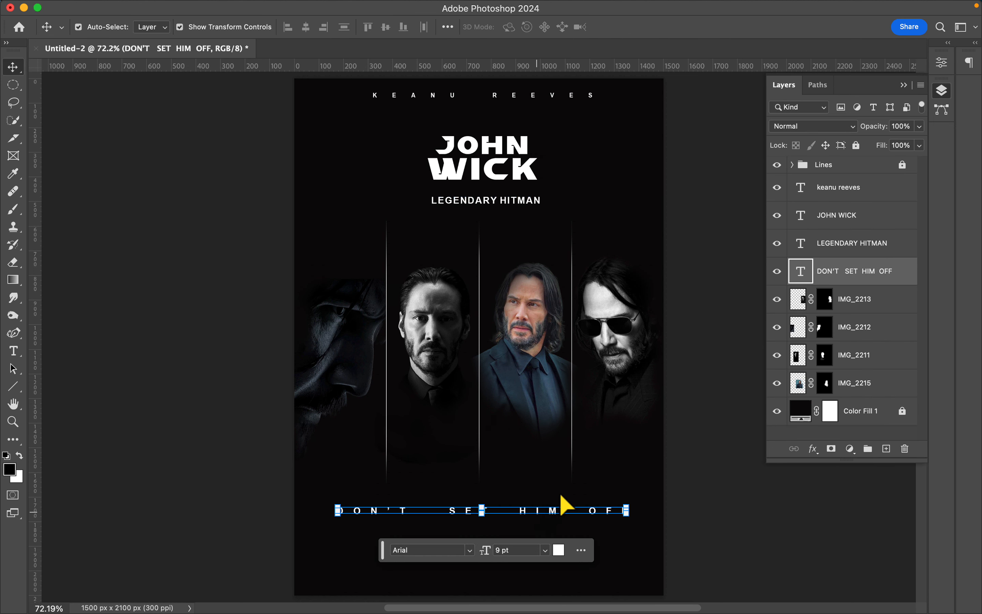
{"action": "left_click", "coordinate": [746, 428]}
- Place the Text credits block at the bottom of the poster and move its layer below DON'T SET HIM OFF
{"action": "left_click_drag", "start_coordinate": [747, 428], "coordinate": [498, 373]}
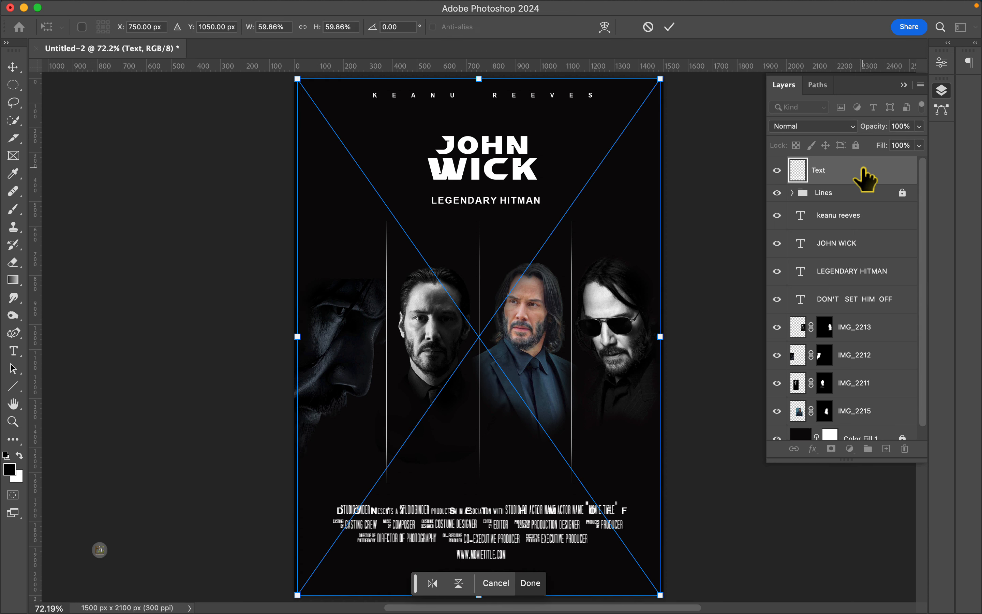
{"action": "left_click_drag", "start_coordinate": [863, 168], "coordinate": [860, 306]}
{"action": "scroll", "coordinate": [672, 432], "scroll_direction": "down", "scroll_amount": 5}
{"action": "left_click_drag", "start_coordinate": [610, 395], "coordinate": [608, 406]}
- Nudge the DON'T SET HIM OFF line up to leave more space above the credits block
{"action": "left_click", "coordinate": [861, 275]}
{"action": "key", "text": "shift+Up"}
{"action": "key", "text": "shift+Up"}
{"action": "key", "text": "shift+Up"}
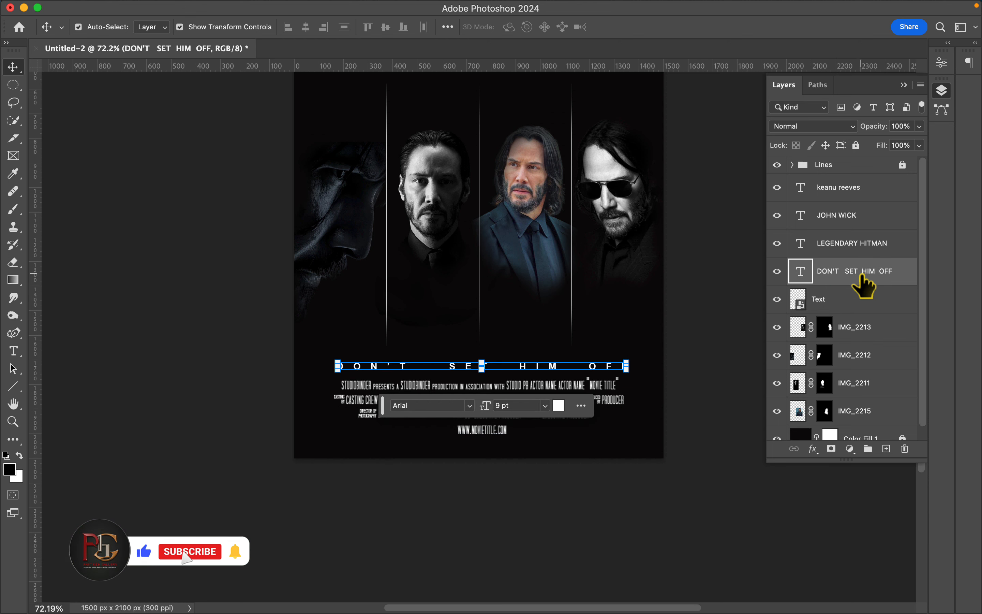
{"action": "left_click", "coordinate": [702, 304]}
{"action": "scroll", "coordinate": [701, 305], "scroll_direction": "up", "scroll_amount": 5}
{"action": "left_click", "coordinate": [850, 297]}
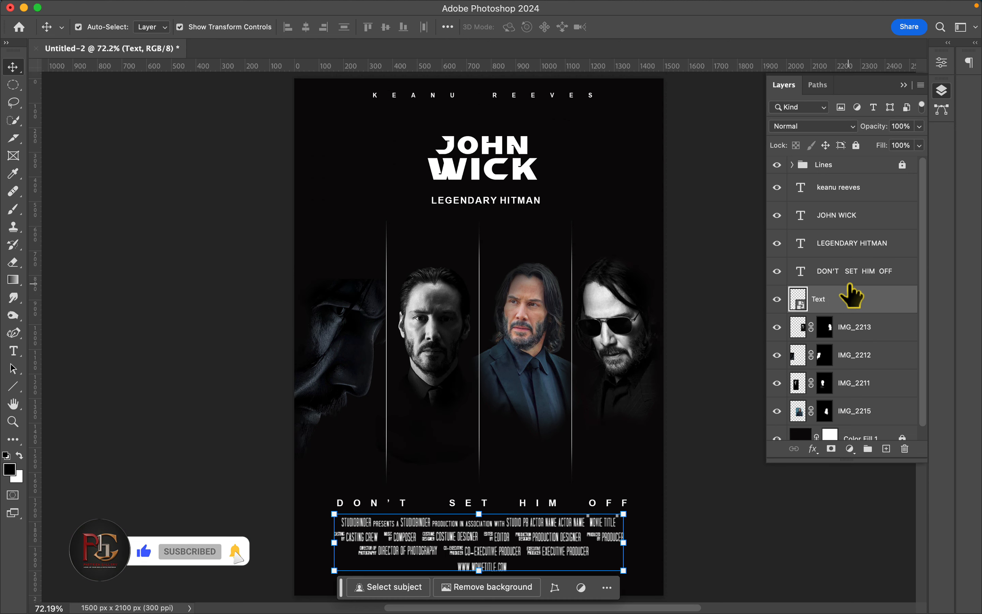
{"action": "left_click", "coordinate": [864, 277]}
{"action": "key", "text": "shift+Up"}
- Move the KEANU REEVES, JOHN WICK and LEGENDARY HITMAN lines down together by about 30 px
{"action": "left_click", "coordinate": [856, 219]}
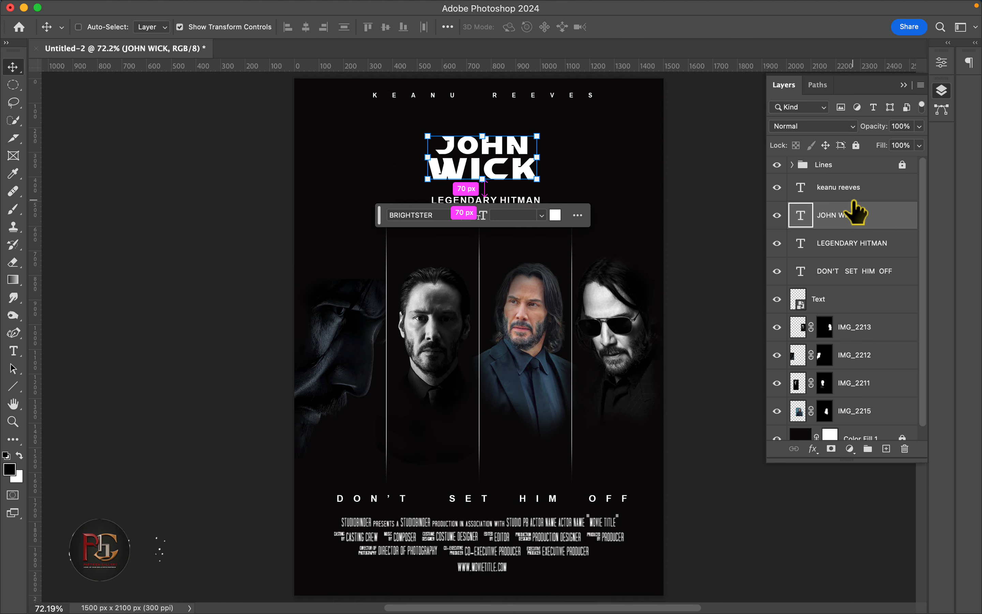
{"action": "left_click", "coordinate": [852, 202], "text": "shift"}
{"action": "key", "text": "shift+Down"}
{"action": "key", "text": "shift+Down"}
{"action": "key", "text": "shift+Down"}
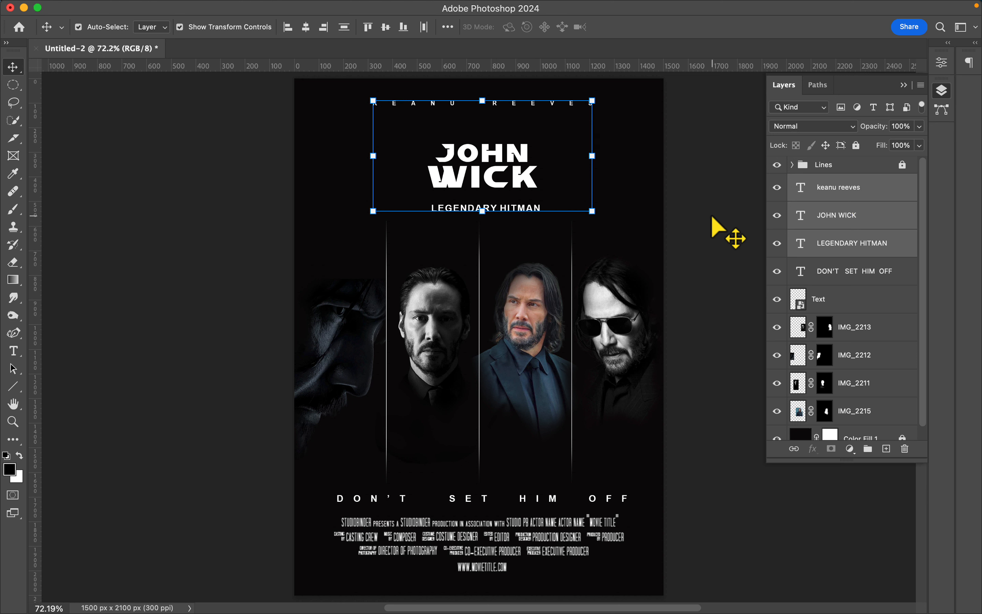
{"action": "left_click", "coordinate": [724, 260]}
- Group all four type layers and the credits block as Texts and lock the group
{"action": "left_click", "coordinate": [852, 192]}
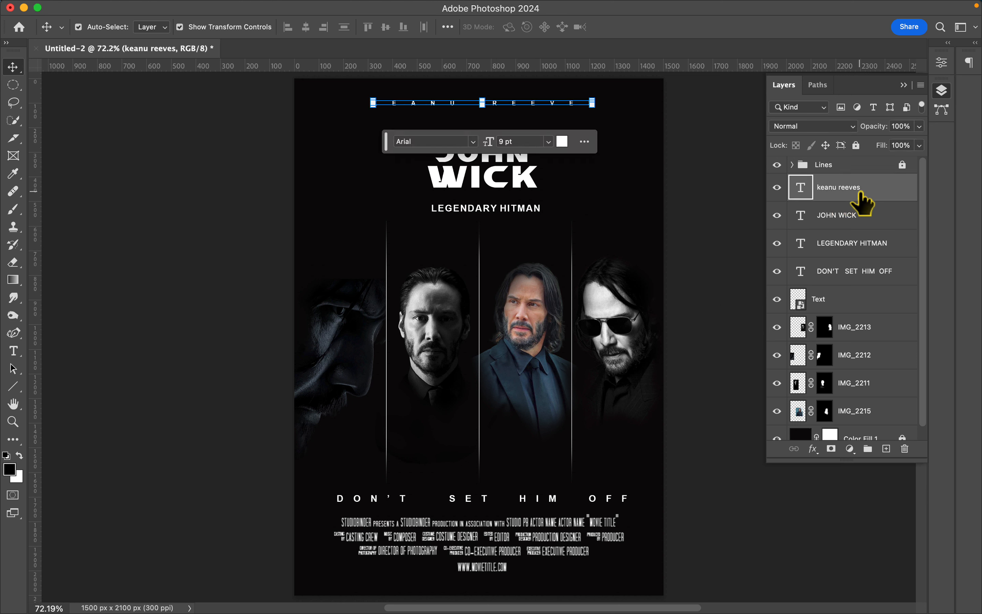
{"action": "left_click", "coordinate": [863, 278], "text": "shift"}
{"action": "left_click", "coordinate": [862, 309], "text": "shift"}
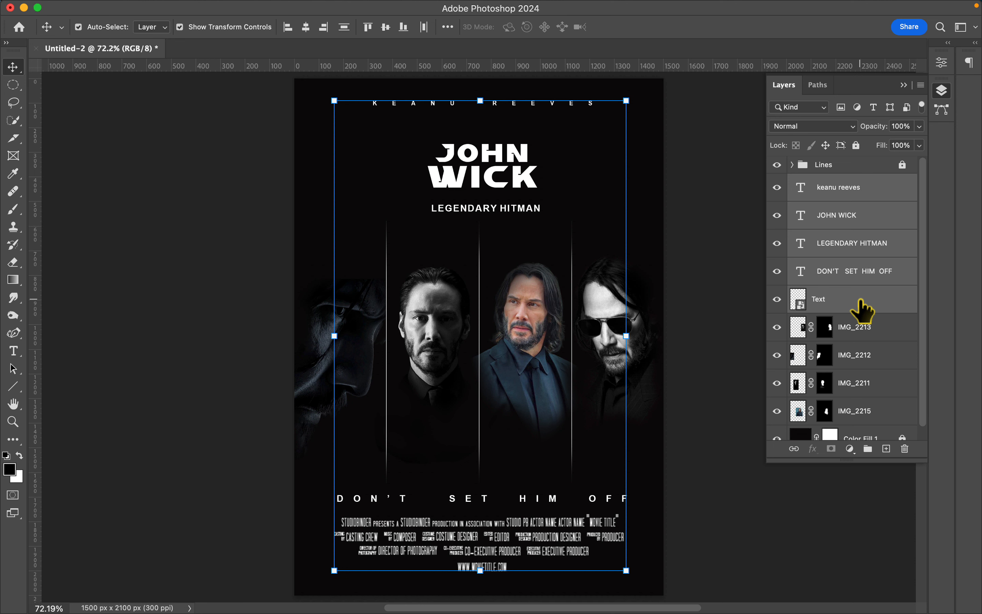
{"action": "key", "text": "super+g"}
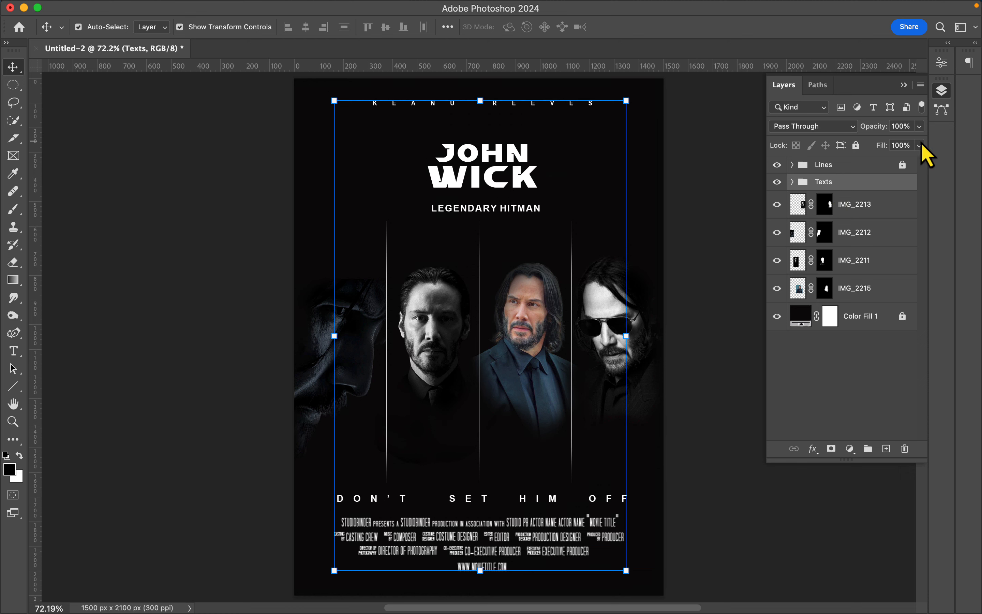
{"action": "key", "text": "super+slash"}
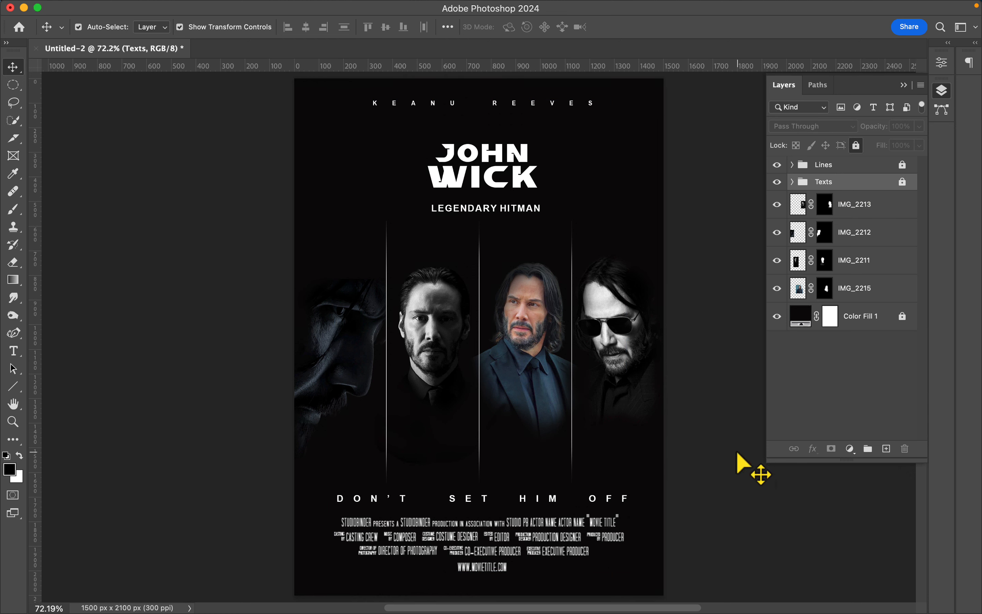
- Place the Smoke image on the poster and move its layer below the Texts group
{"action": "left_click_drag", "start_coordinate": [739, 464], "coordinate": [357, 258]}
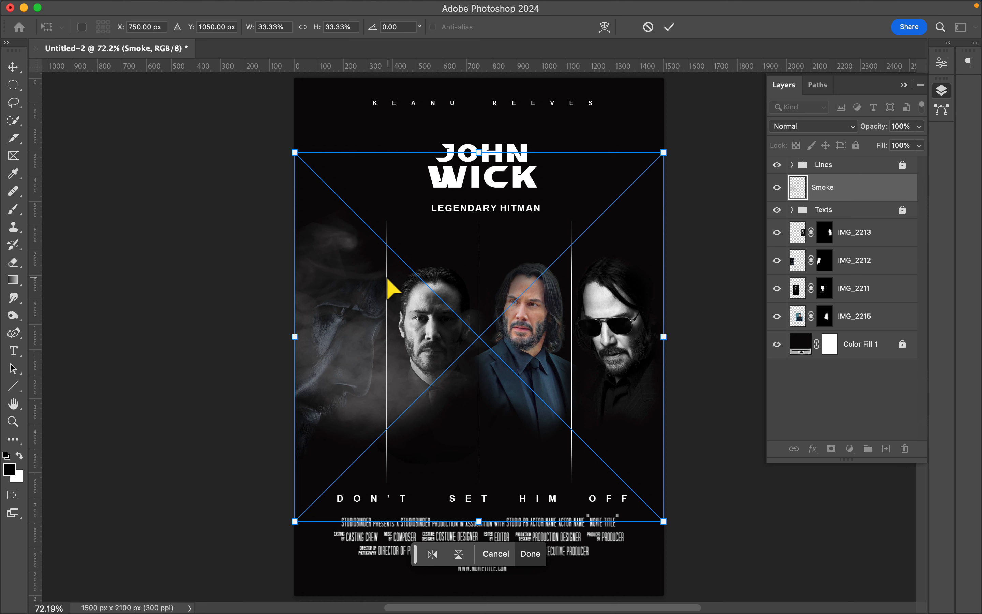
{"action": "key", "text": "Return"}
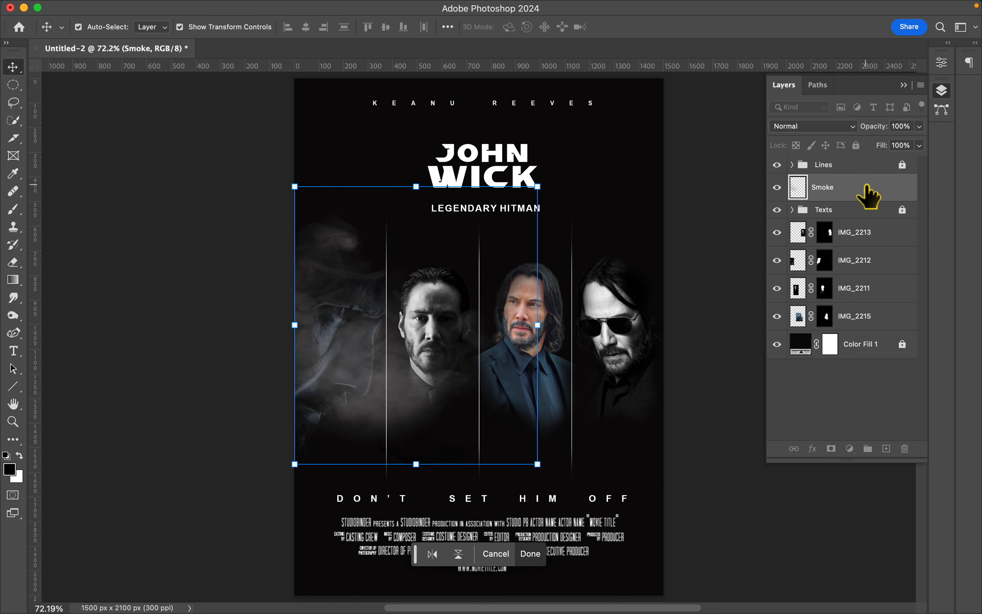
{"action": "left_click_drag", "start_coordinate": [870, 191], "coordinate": [832, 227]}
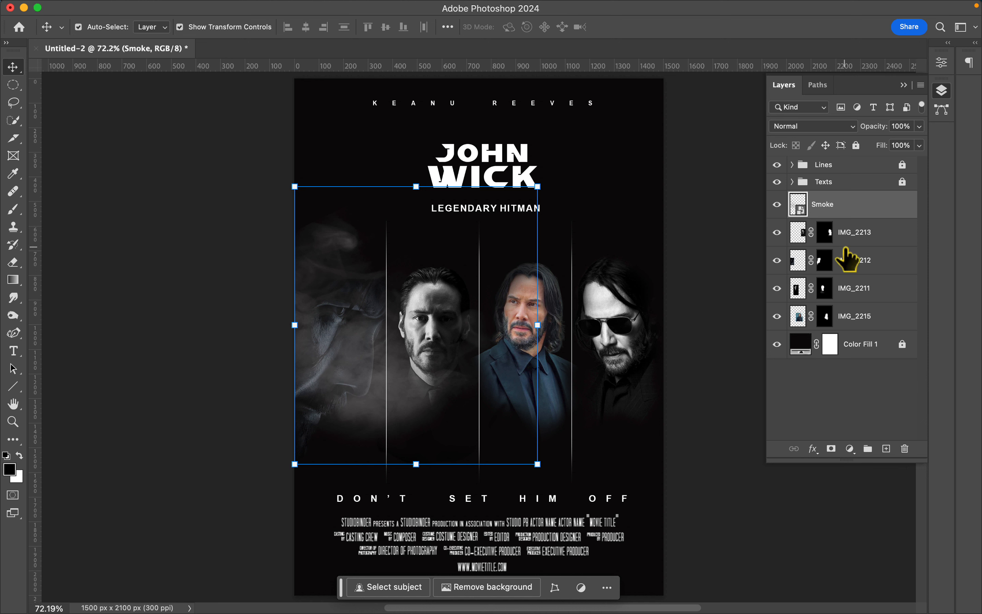
{"action": "left_click", "coordinate": [873, 238]}
{"action": "left_click", "coordinate": [871, 209]}
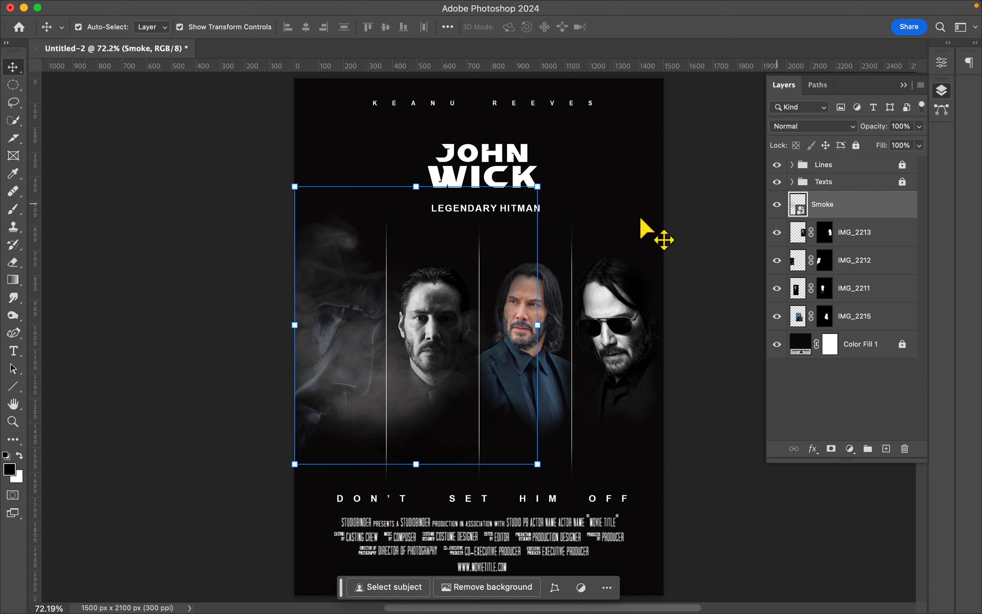
- Position the smoke over the poster's upper-left area and set its blend mode to Screen
{"action": "left_click_drag", "start_coordinate": [330, 201], "coordinate": [322, 154]}
{"action": "left_click_drag", "start_coordinate": [321, 232], "coordinate": [327, 93]}
{"action": "left_click", "coordinate": [846, 127]}
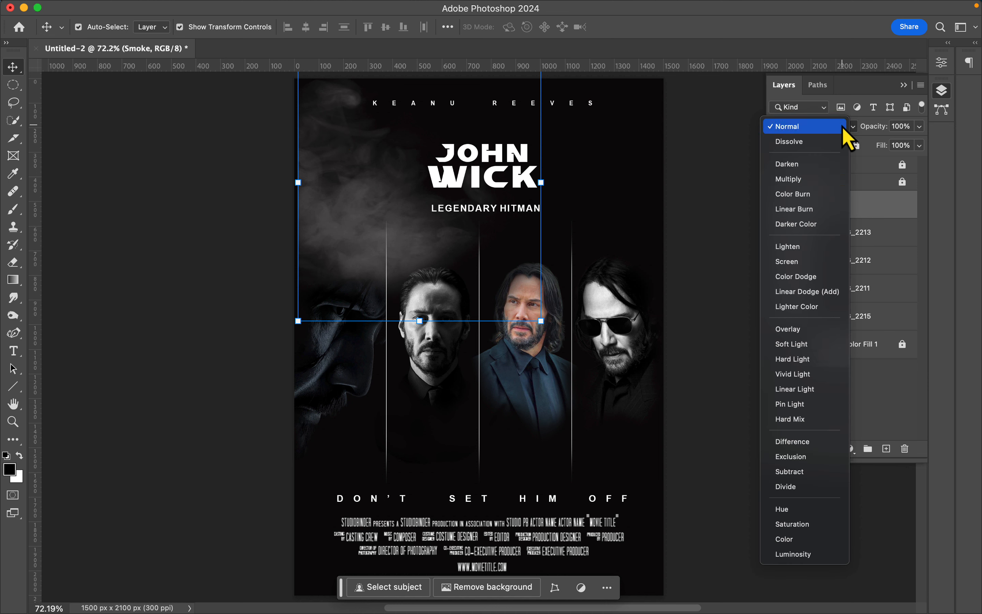
{"action": "left_click", "coordinate": [805, 262]}
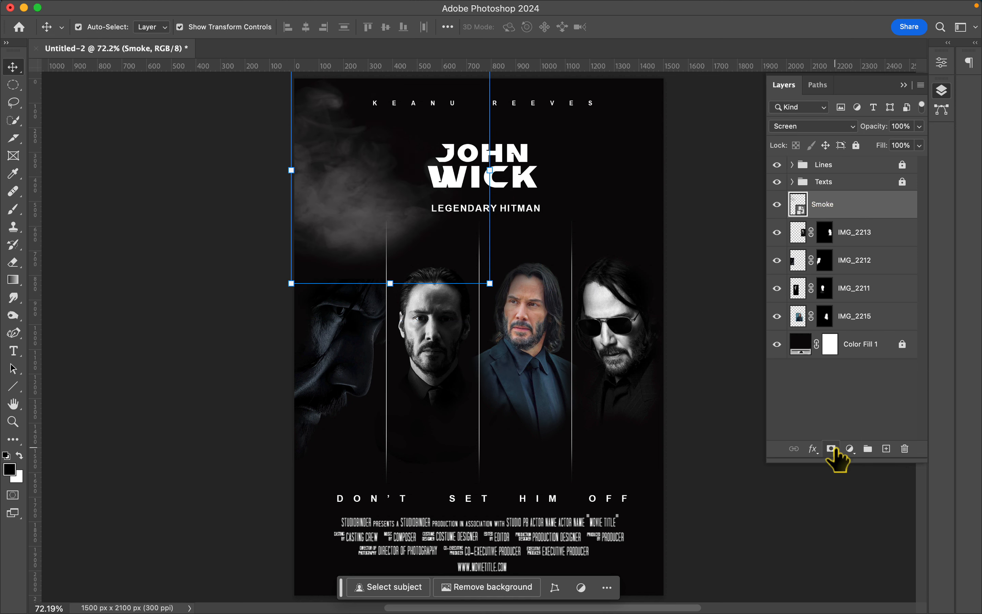
- Add a layer mask to Smoke and fade the smoke near the poster's upper-left corner with a soft black 300 px brush
{"action": "left_click", "coordinate": [831, 448]}
{"action": "key", "text": "b"}
{"action": "key", "text": "bracketright"}
{"action": "key", "text": "bracketright"}
{"action": "key", "text": "bracketright"}
{"action": "key", "text": "bracketright"}
{"action": "key", "text": "bracketright"}
{"action": "key", "text": "bracketright"}
{"action": "key", "text": "bracketright"}
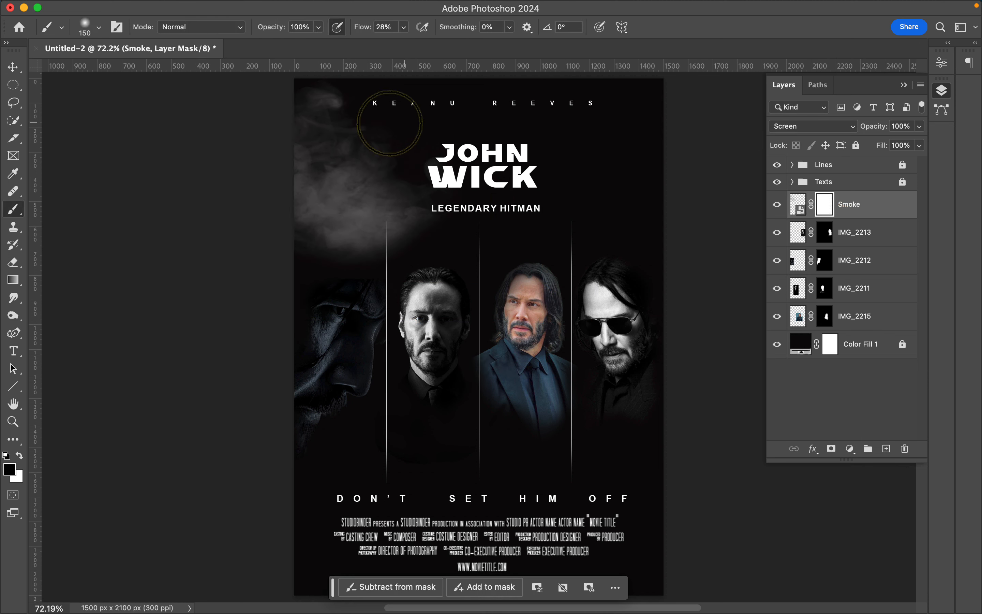
{"action": "mouse_move", "coordinate": [342, 91]}
{"action": "left_mouse_down"}
{"action": "mouse_move", "coordinate": [366, 112]}
{"action": "mouse_move", "coordinate": [414, 224]}
{"action": "mouse_move", "coordinate": [441, 227]}
{"action": "mouse_move", "coordinate": [317, 221]}
{"action": "mouse_move", "coordinate": [346, 182]}
{"action": "mouse_move", "coordinate": [422, 155]}
{"action": "mouse_move", "coordinate": [419, 136]}
{"action": "mouse_move", "coordinate": [336, 106]}
{"action": "left_mouse_up"}
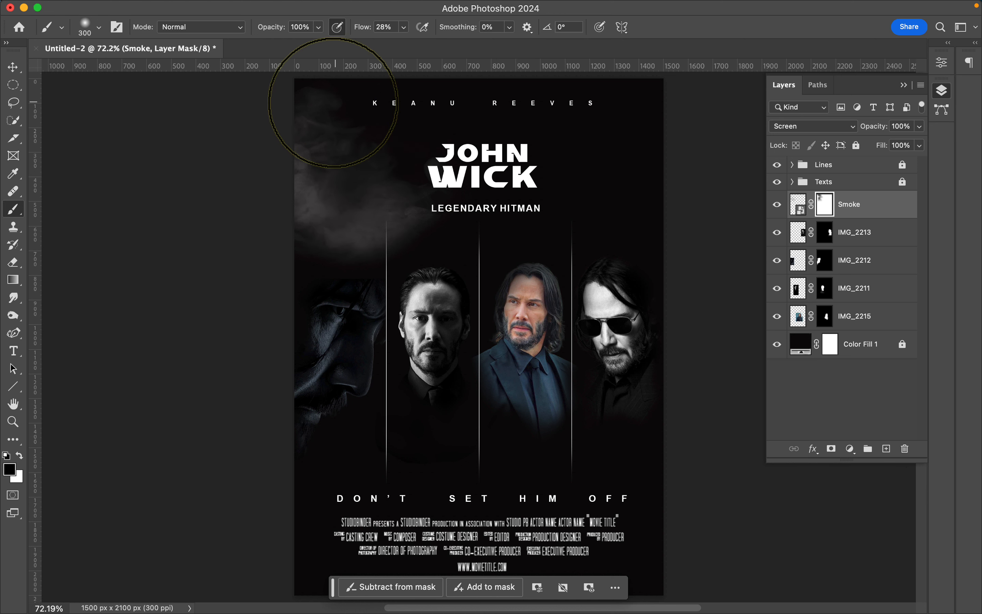
- Duplicate the Smoke layer, flip the copy horizontally and move it to the poster's upper-right side as a mirror of the original
{"action": "left_click", "coordinate": [13, 66]}
{"action": "key", "text": "super+j"}
{"action": "key", "text": "super+t"}
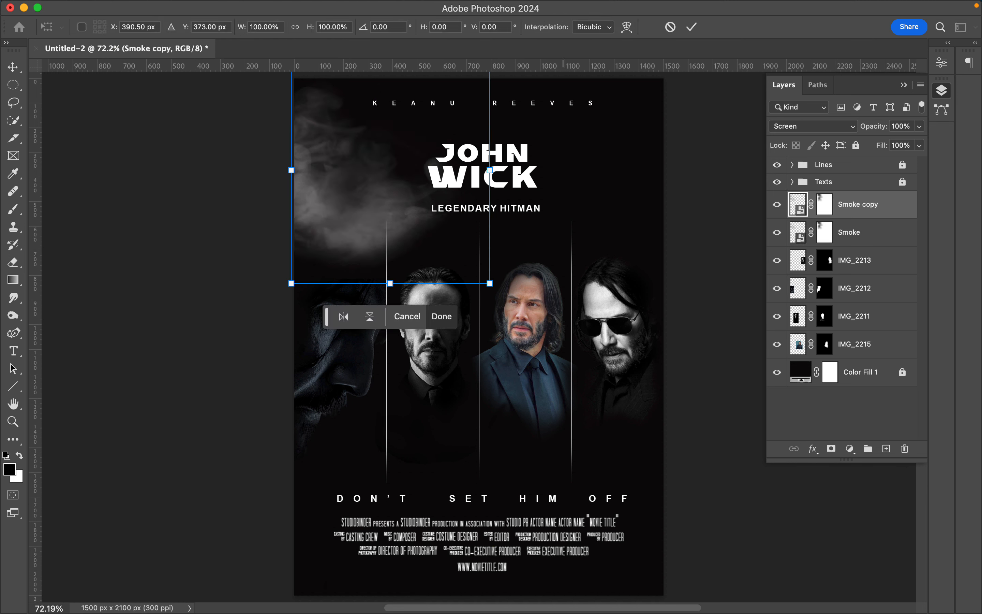
{"action": "left_click", "coordinate": [343, 317]}
{"action": "left_click_drag", "start_coordinate": [471, 116], "coordinate": [648, 119]}
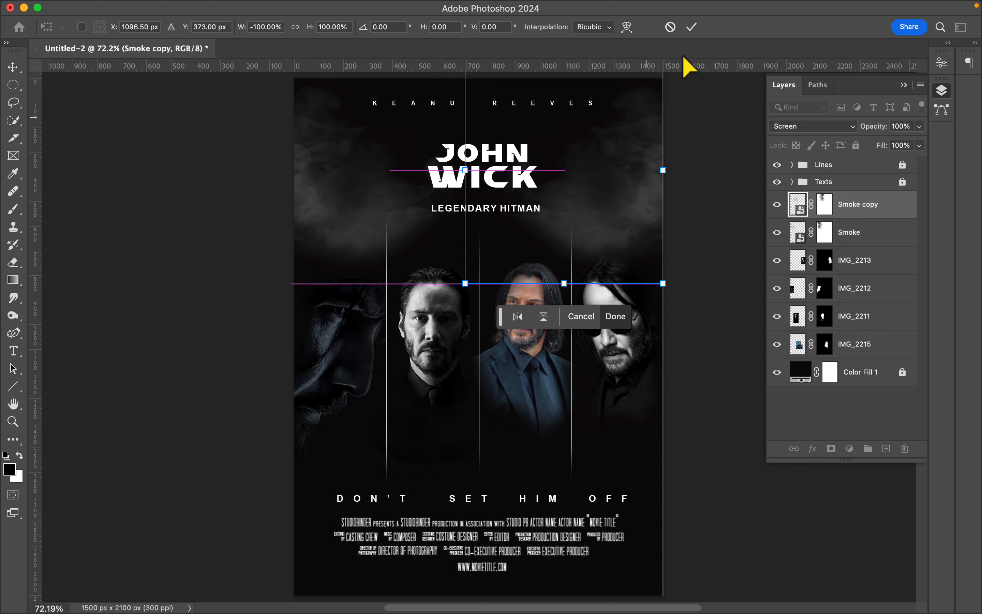
{"action": "left_click", "coordinate": [692, 27]}
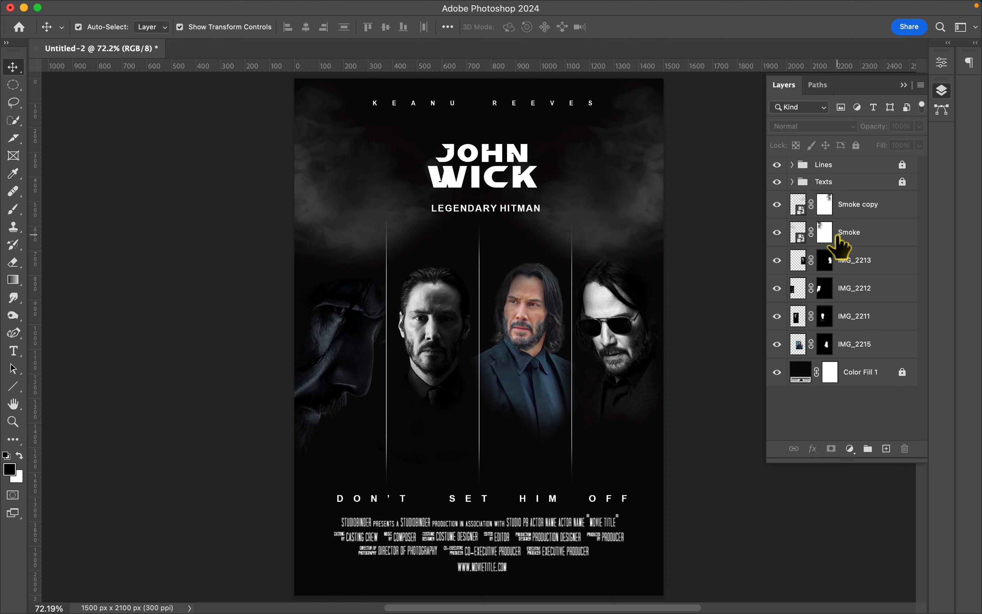
- Soften the smoke further by painting black on the Smoke and Smoke copy masks with the 300 px brush
{"action": "left_click", "coordinate": [824, 232]}
{"action": "key", "text": "b"}
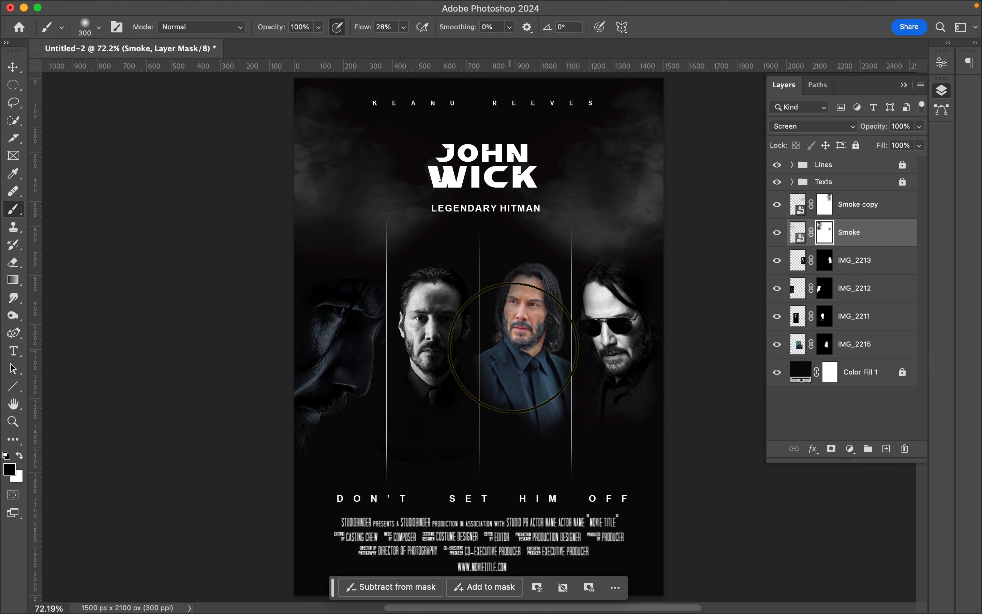
{"action": "left_click", "coordinate": [824, 204]}
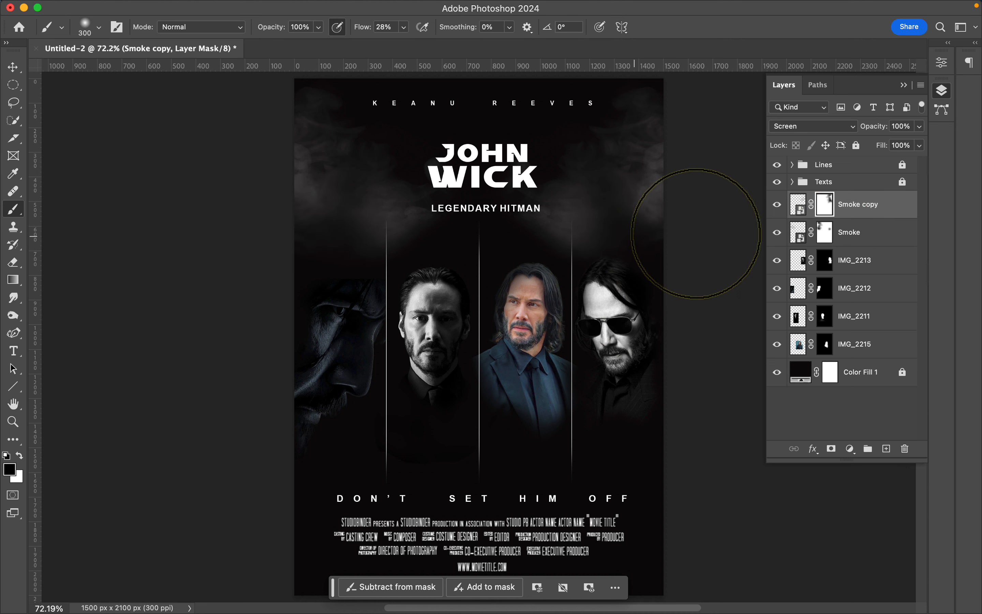
- Lock the Smoke and Smoke copy layers together, then deselect them
{"action": "left_click", "coordinate": [856, 234], "text": "shift"}
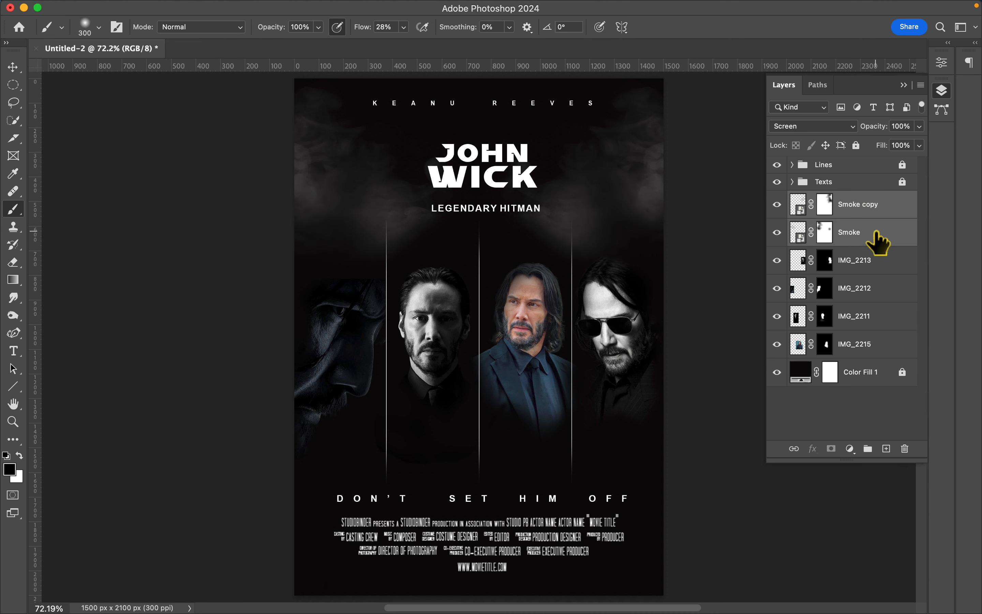
{"action": "left_click", "coordinate": [856, 145]}
{"action": "left_click", "coordinate": [12, 71]}
{"action": "left_click", "coordinate": [702, 292]}
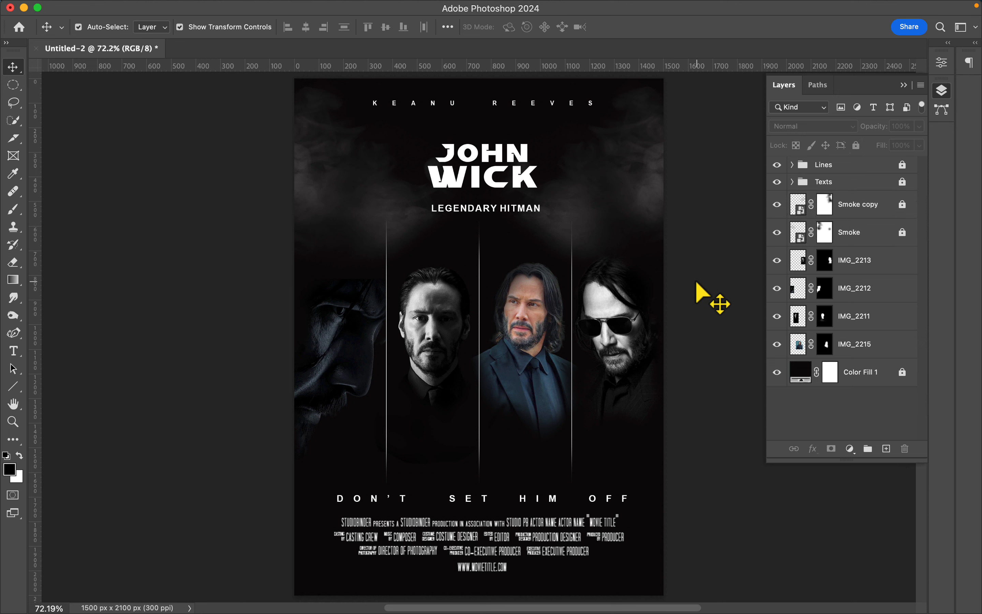
- Add a Black & White adjustment layer above the portraits with Reds at 15 and Yellows at 82
{"action": "left_click", "coordinate": [850, 449]}
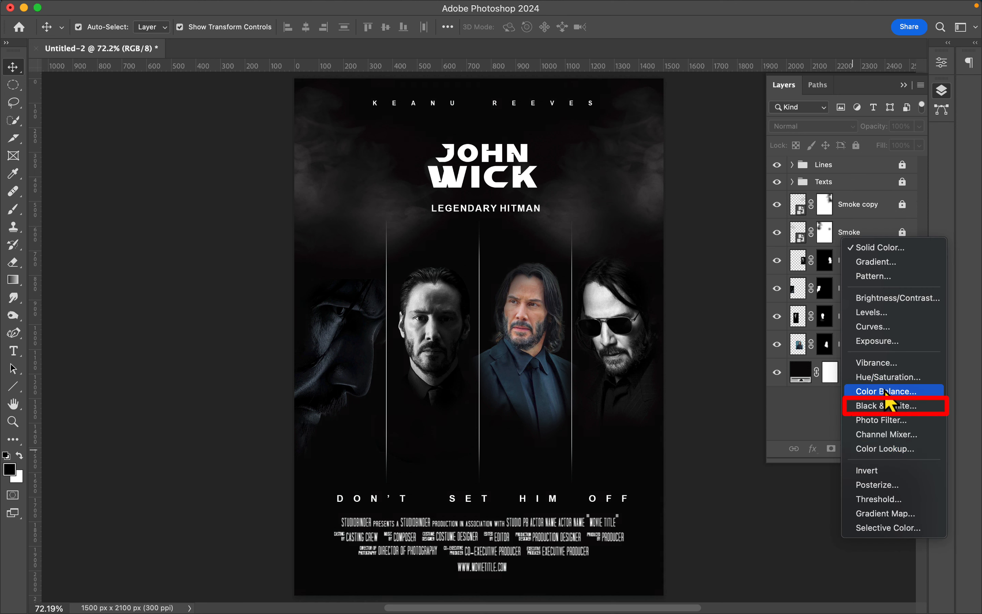
{"action": "left_click", "coordinate": [887, 406]}
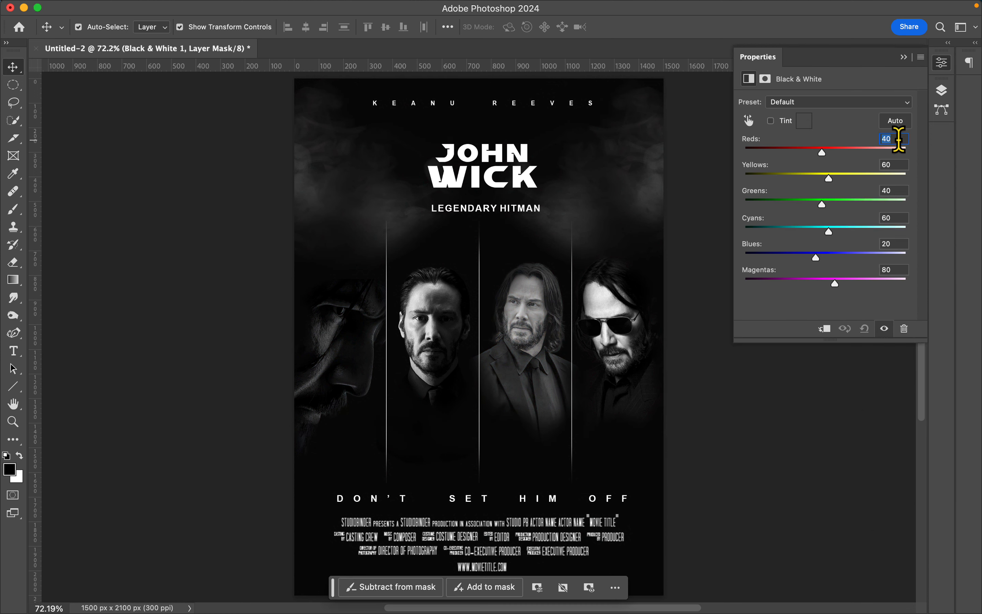
{"action": "type", "text": "15"}
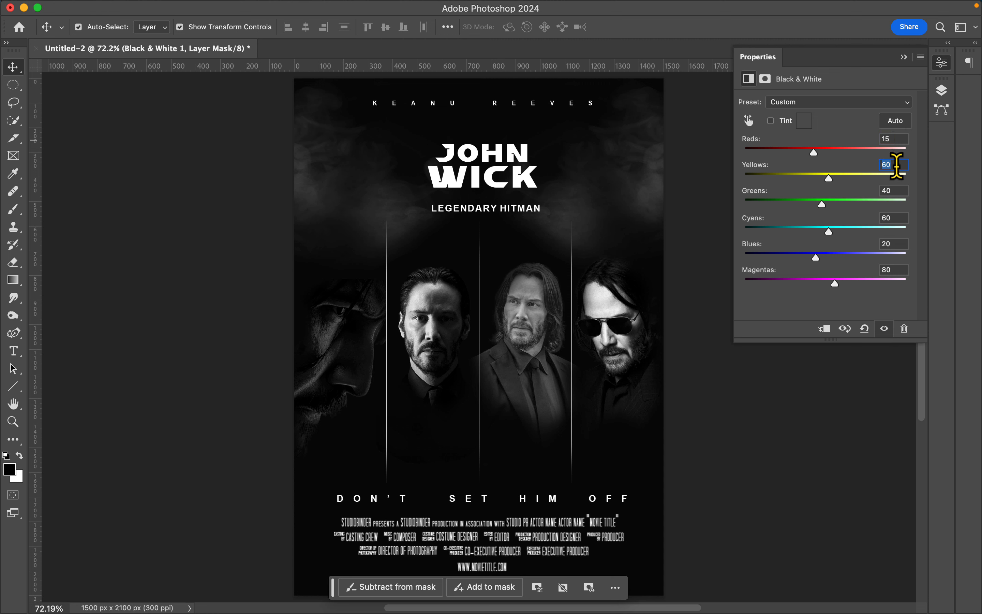
{"action": "type", "text": "82"}
- Add a Brightness/Contrast adjustment clipped to IMG_2212, raising the brightness to the maximum and lowering the contrast
{"action": "left_click", "coordinate": [942, 90]}
{"action": "left_click", "coordinate": [861, 316]}
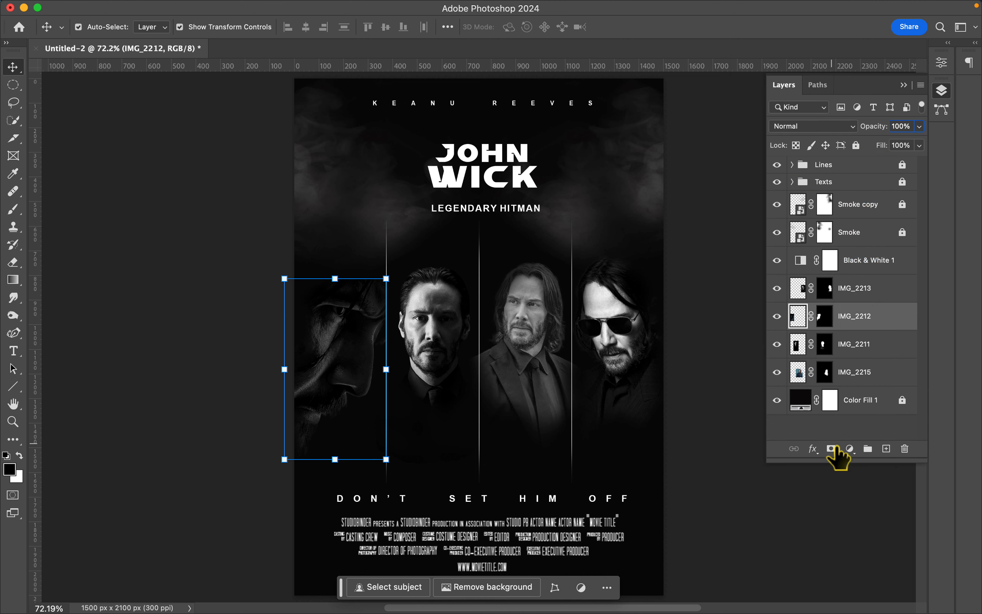
{"action": "left_click", "coordinate": [848, 448]}
{"action": "left_click", "coordinate": [889, 298]}
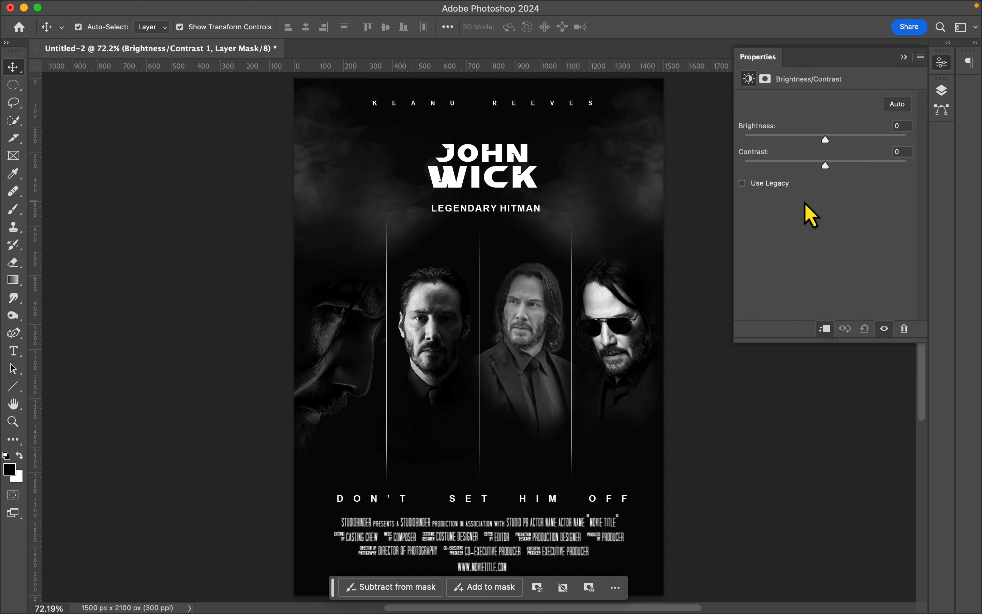
{"action": "left_click_drag", "start_coordinate": [842, 140], "coordinate": [905, 138]}
{"action": "left_click_drag", "start_coordinate": [824, 166], "coordinate": [786, 169]}
{"action": "left_click_drag", "start_coordinate": [906, 139], "coordinate": [887, 141]}
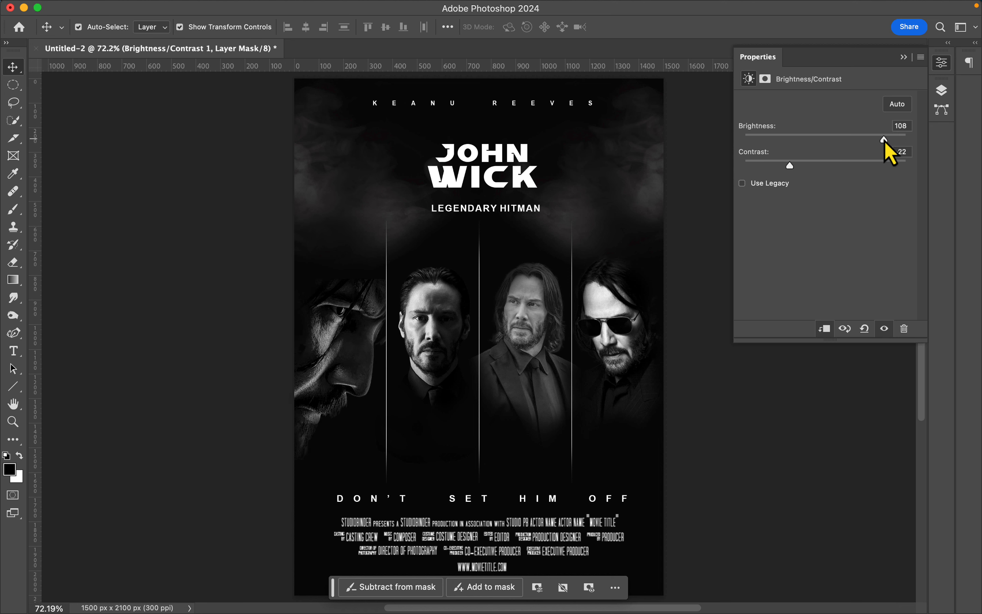
{"action": "left_click_drag", "start_coordinate": [789, 166], "coordinate": [758, 166]}
{"action": "left_click_drag", "start_coordinate": [885, 140], "coordinate": [906, 140]}
- Add a Brightness/Contrast adjustment clipped to IMG_2215 with contrast at 100 and the brightness slightly reduced
{"action": "left_click", "coordinate": [941, 89]}
{"action": "left_click", "coordinate": [856, 401]}
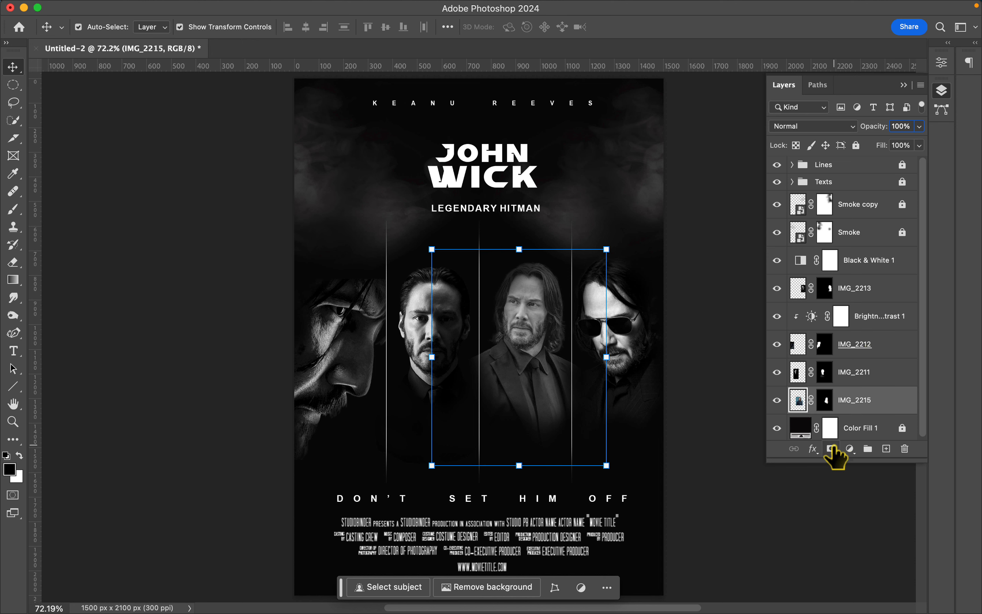
{"action": "left_click", "coordinate": [850, 449]}
{"action": "left_click", "coordinate": [848, 295]}
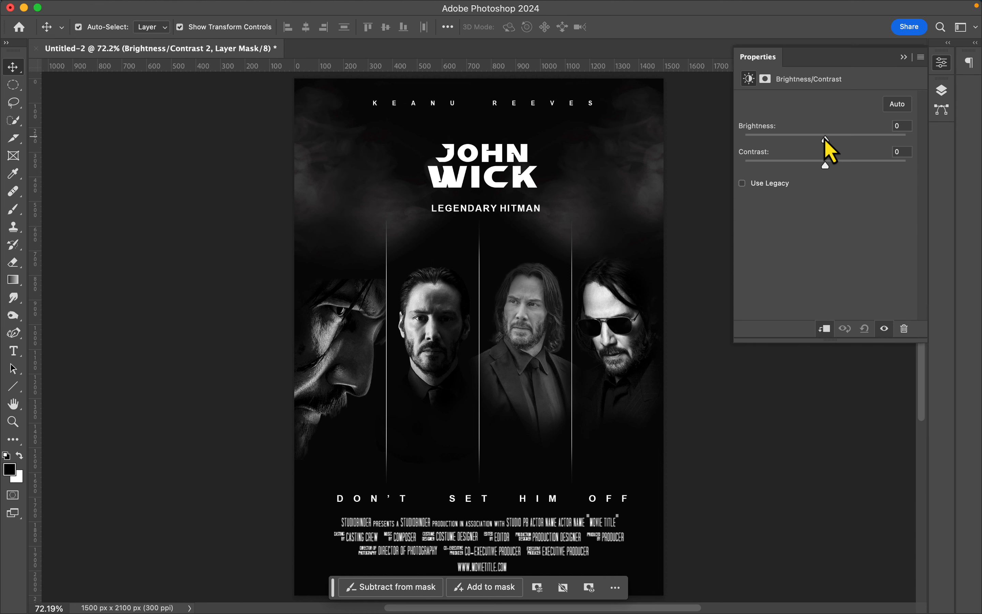
{"action": "left_click_drag", "start_coordinate": [827, 140], "coordinate": [906, 169]}
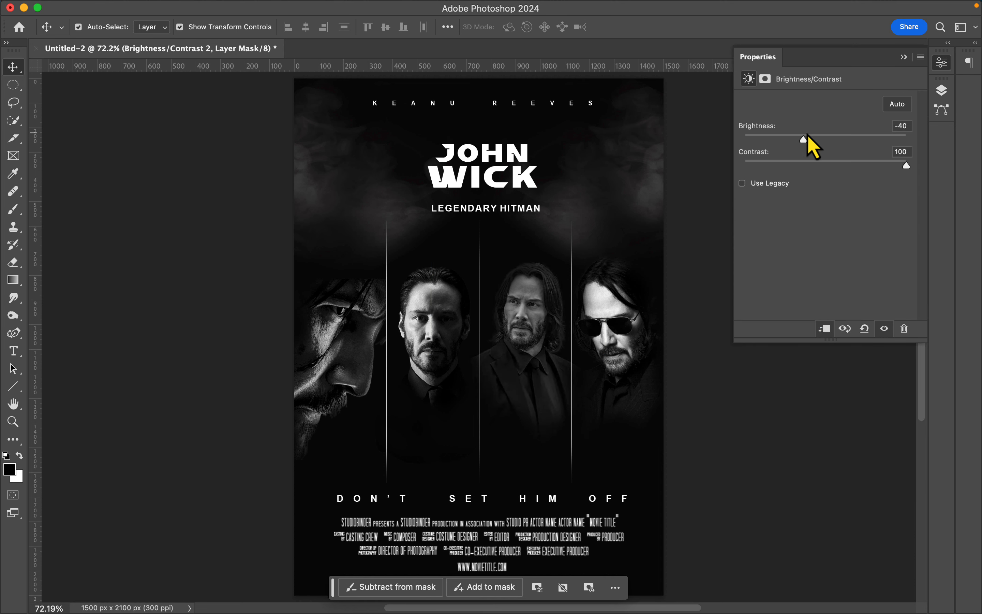
{"action": "left_click_drag", "start_coordinate": [808, 138], "coordinate": [818, 140]}
- Touch up the portrait edges on the IMG_2215 and IMG_2212 masks with a soft black 125 px brush
{"action": "left_click", "coordinate": [941, 92]}
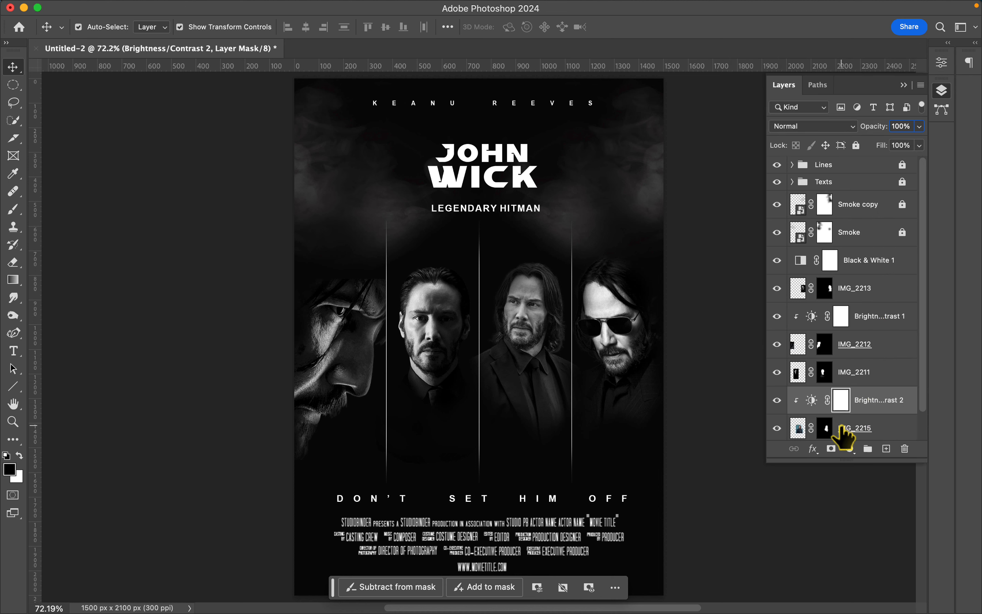
{"action": "left_click", "coordinate": [824, 428]}
{"action": "key", "text": "b"}
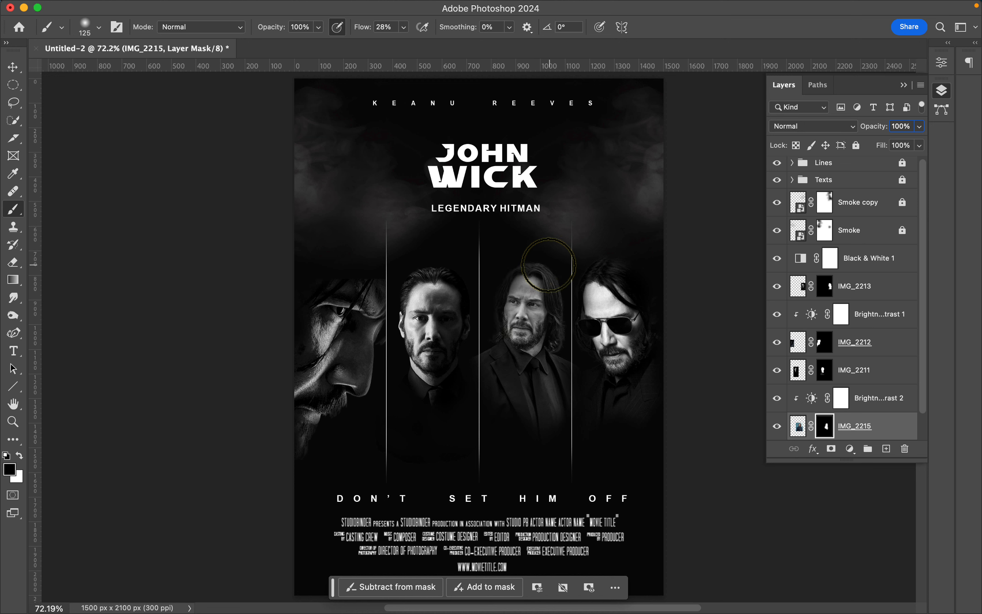
{"action": "left_click", "coordinate": [824, 343]}
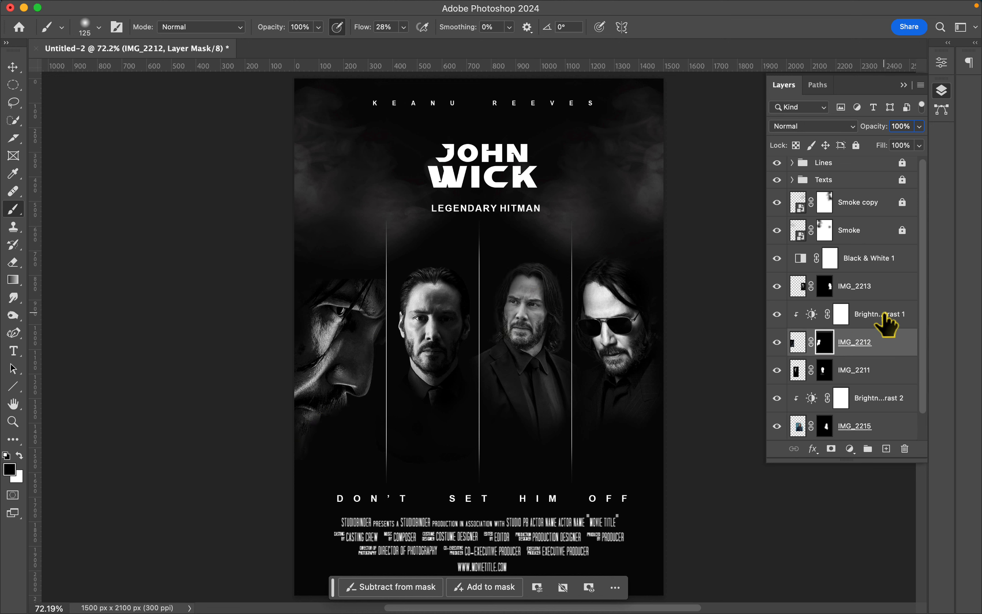
- Add a Color Lookup adjustment above Black & White 1 using the EdgyAmber.3DL LUT and reduce its fill
{"action": "left_click", "coordinate": [873, 260]}
{"action": "left_click", "coordinate": [850, 449]}
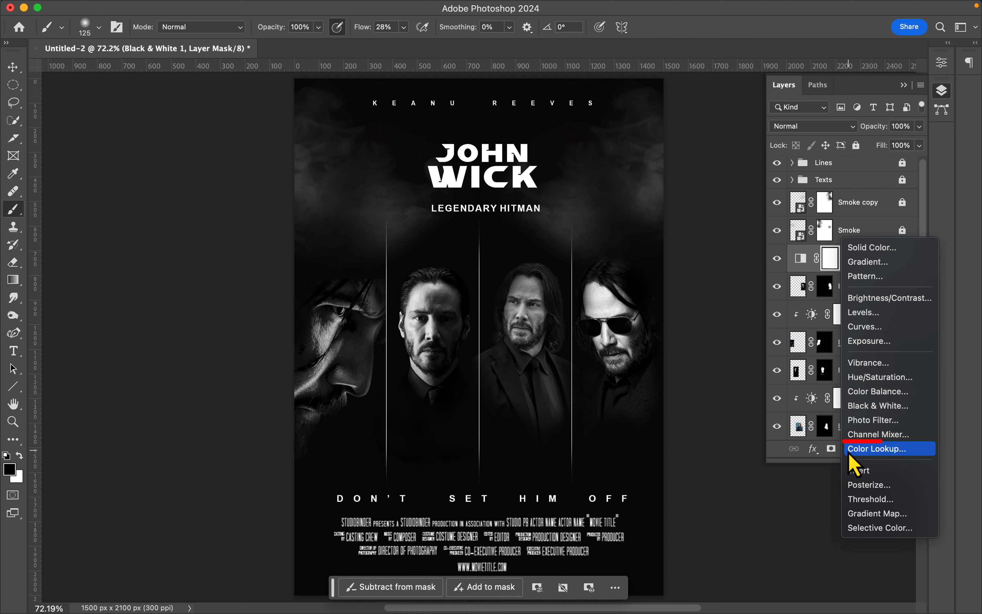
{"action": "left_click", "coordinate": [877, 449]}
{"action": "left_click", "coordinate": [842, 100]}
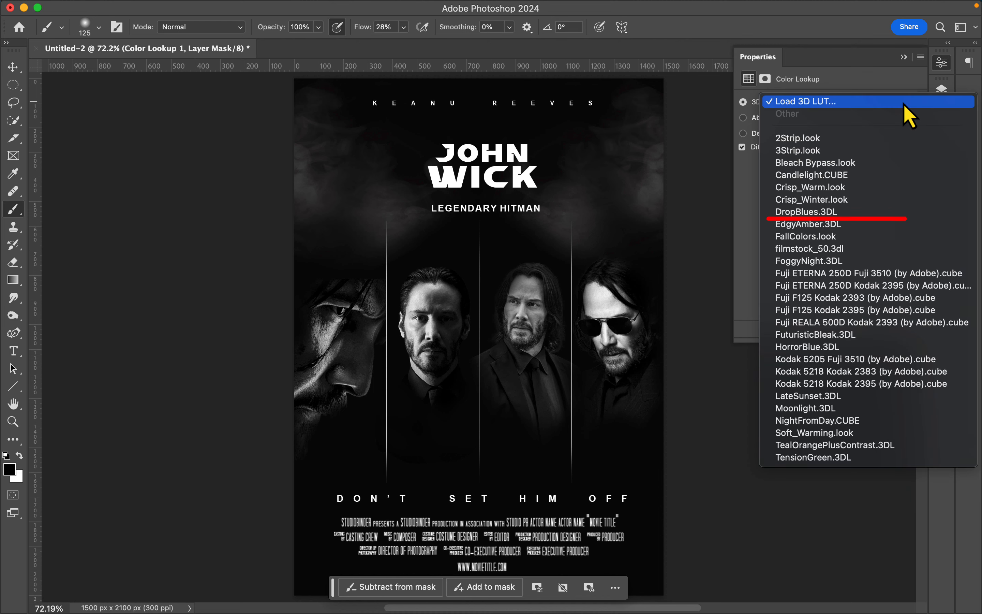
{"action": "left_click", "coordinate": [823, 222]}
{"action": "left_click", "coordinate": [942, 90]}
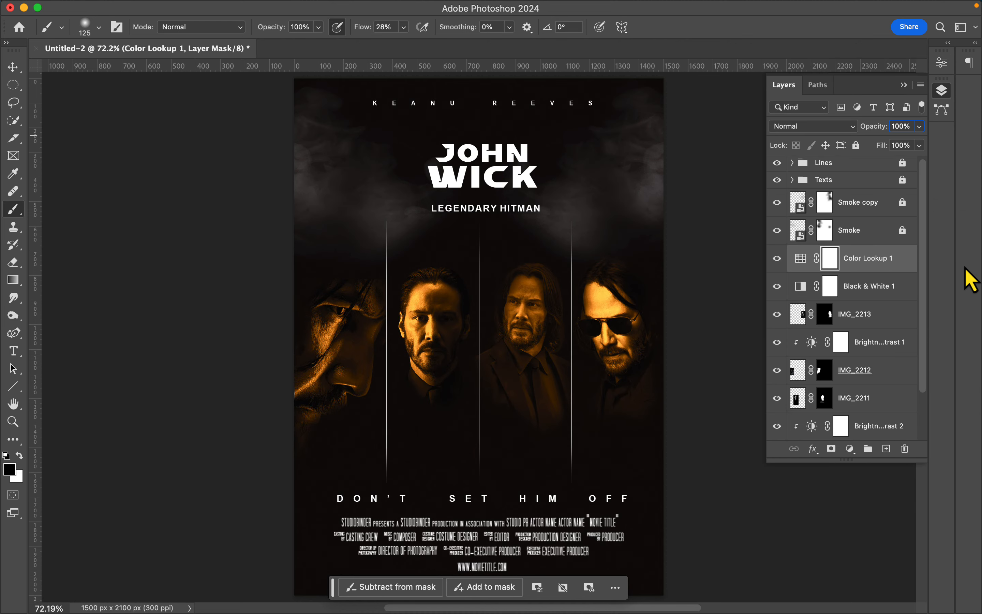
{"action": "type", "text": "3"}
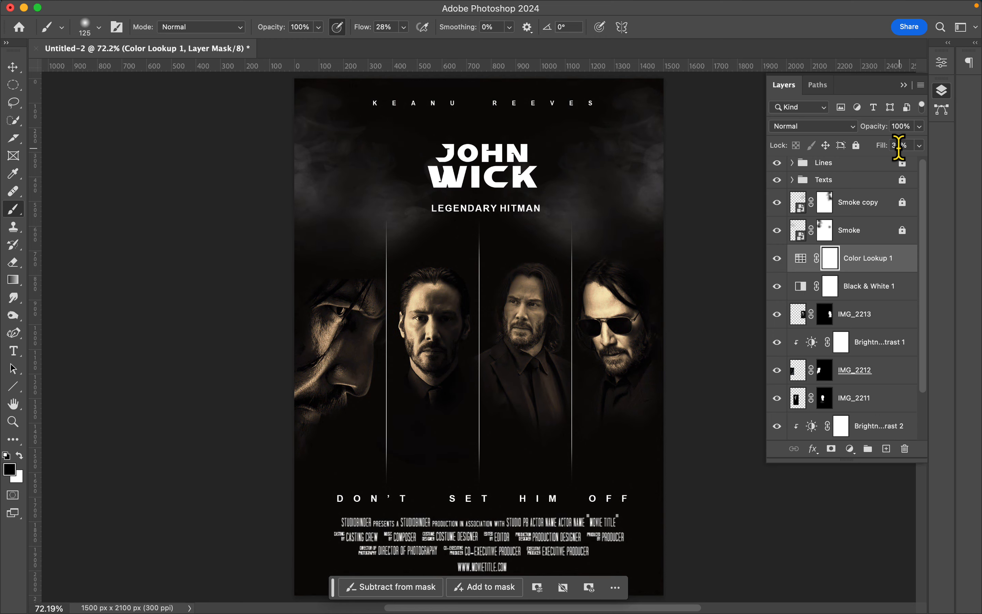